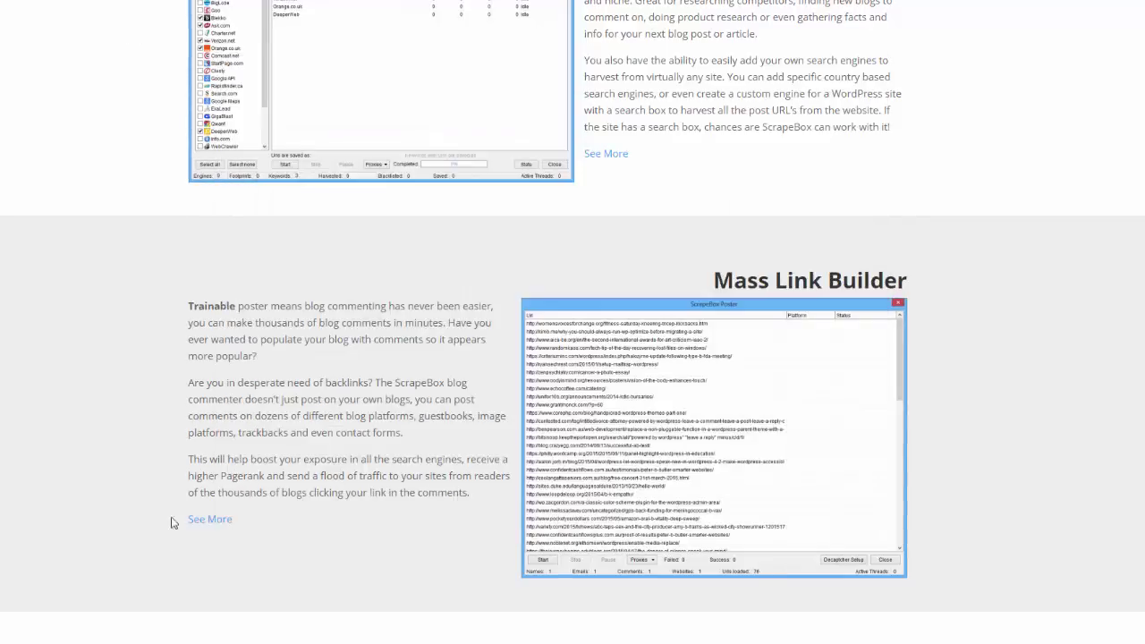
Step: Switch to ScrapeBox and check the ScrapeBox Link Extractor addon's details in the list of available addons
mouse_move(177, 643)
left_click(188, 615)
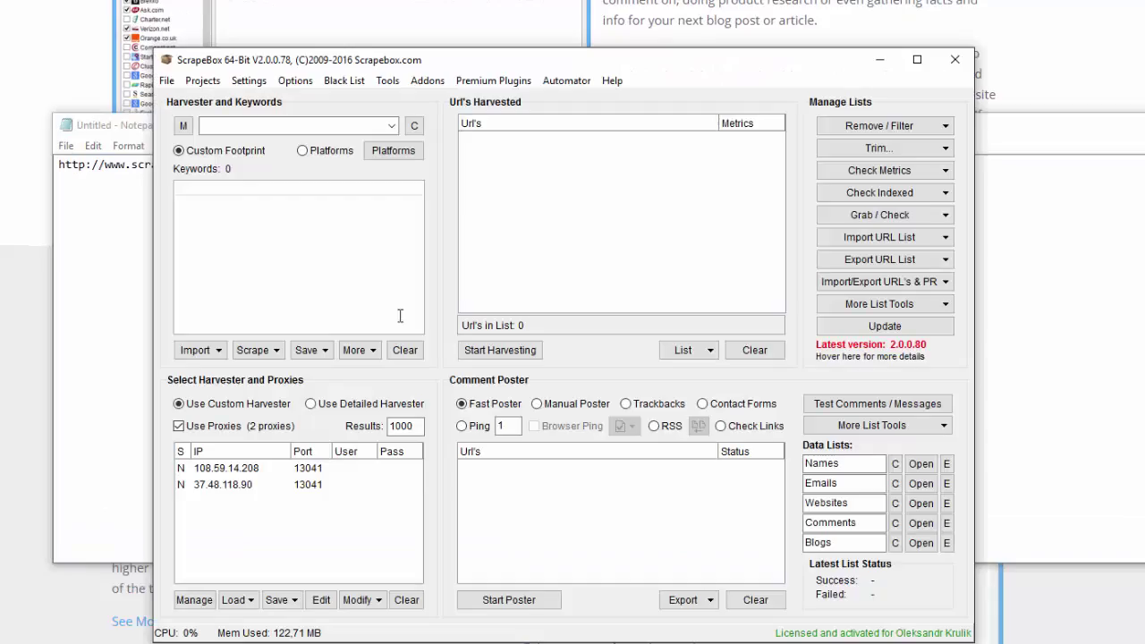
mouse_move(458, 68)
left_mouse_down()
mouse_move(558, 64)
mouse_move(465, 66)
left_mouse_up()
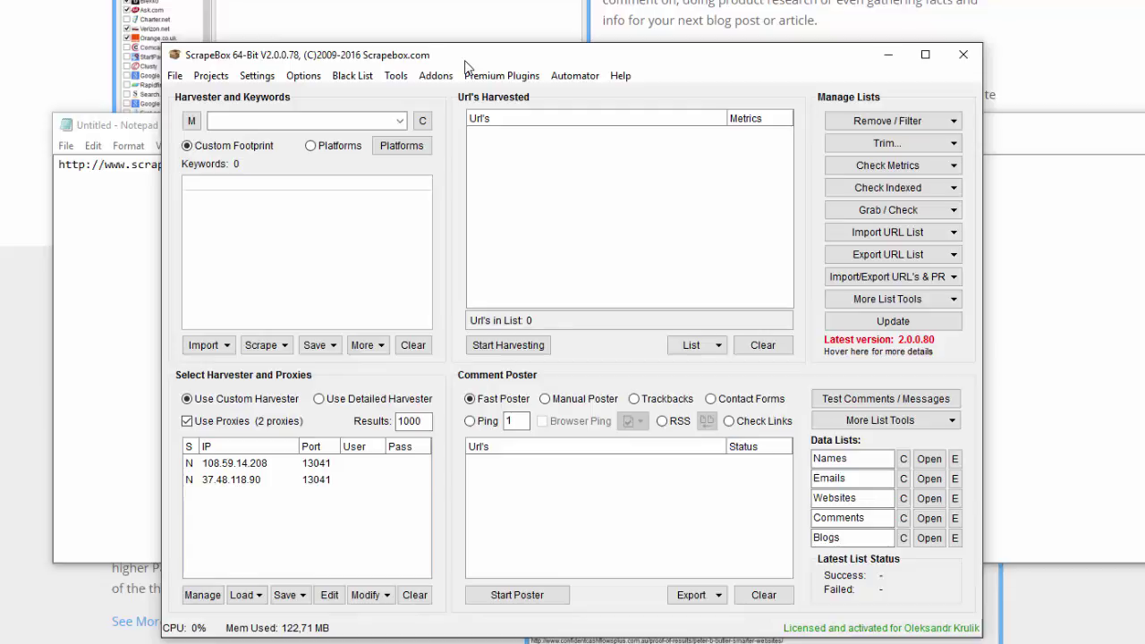
left_click(433, 76)
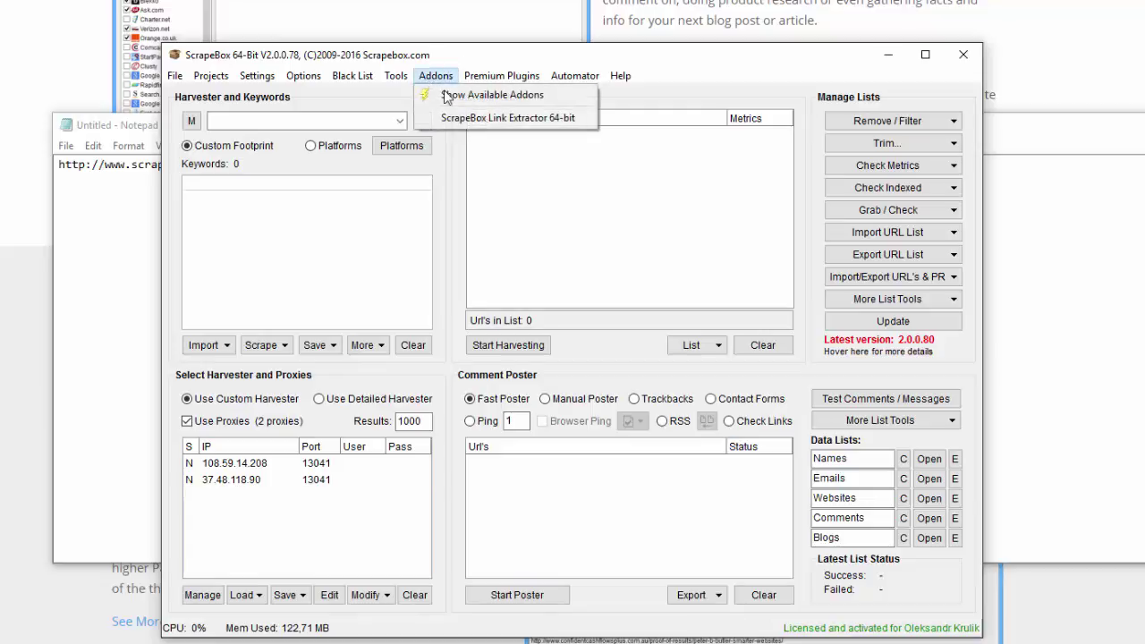
left_click(447, 97)
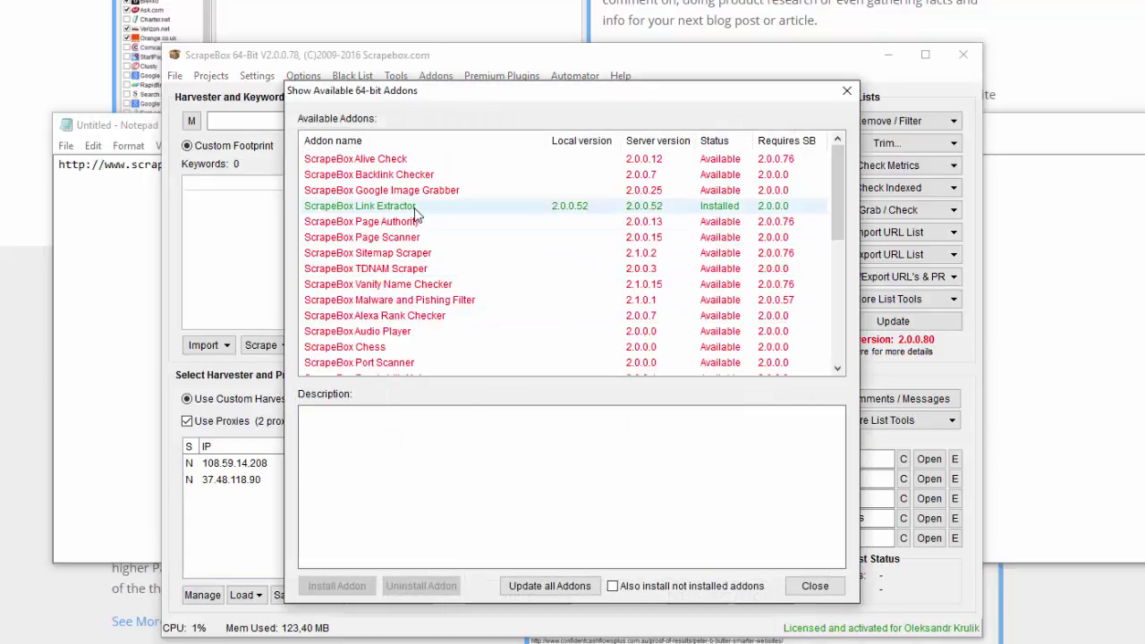
left_click(394, 207)
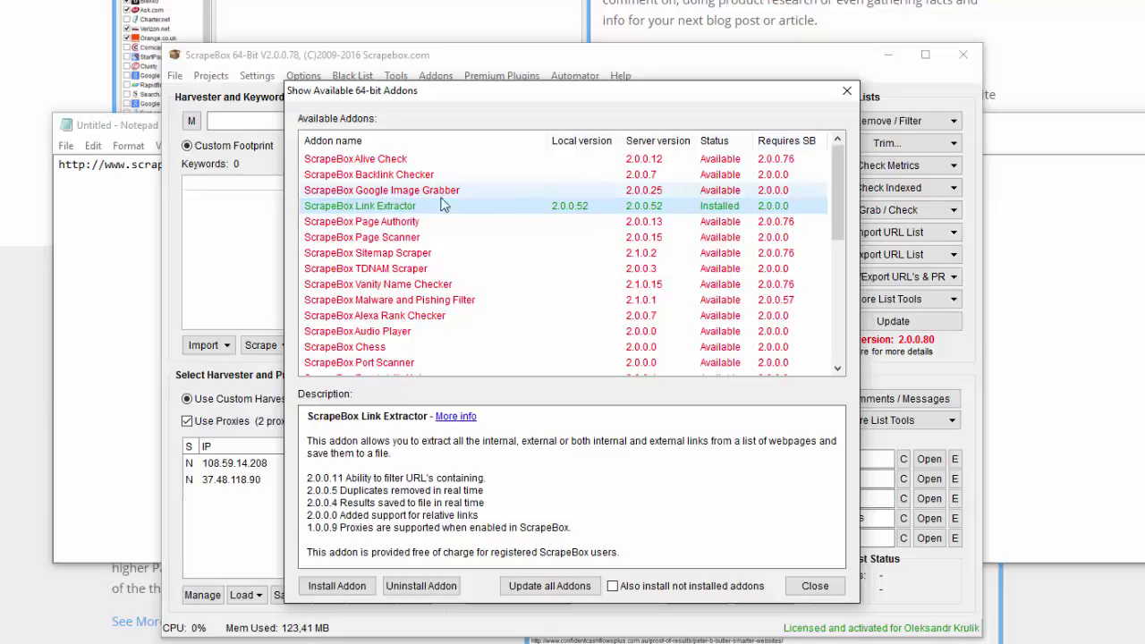
left_click(847, 91)
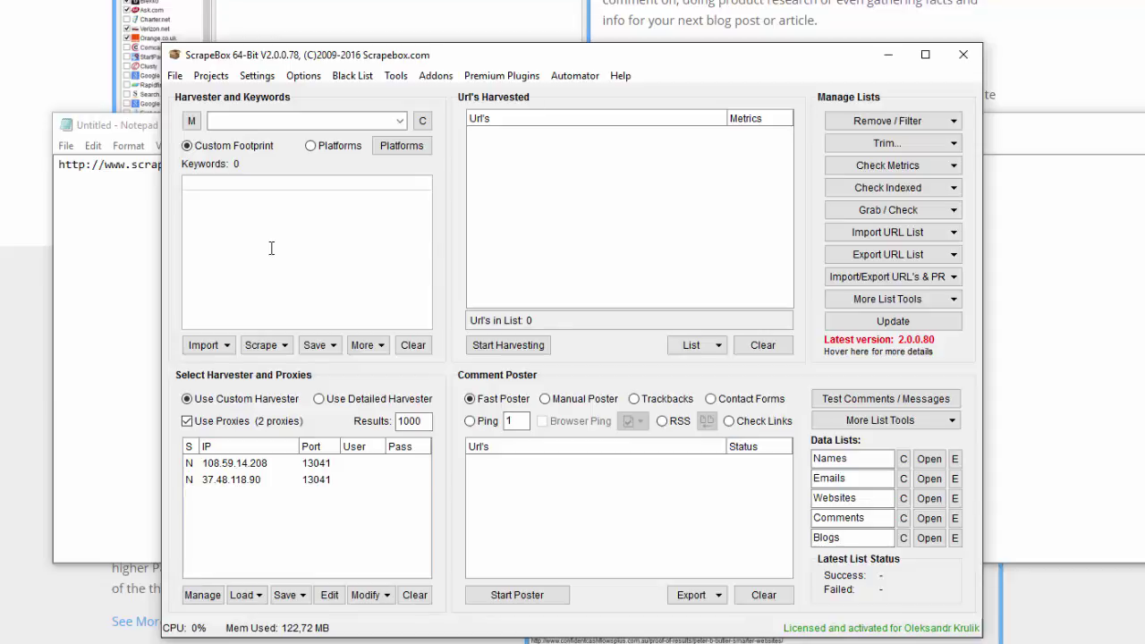
Step: Review the loaded proxy entries and the Backconnect Rotating Proxies description on the Storm Proxies website
left_click(270, 464)
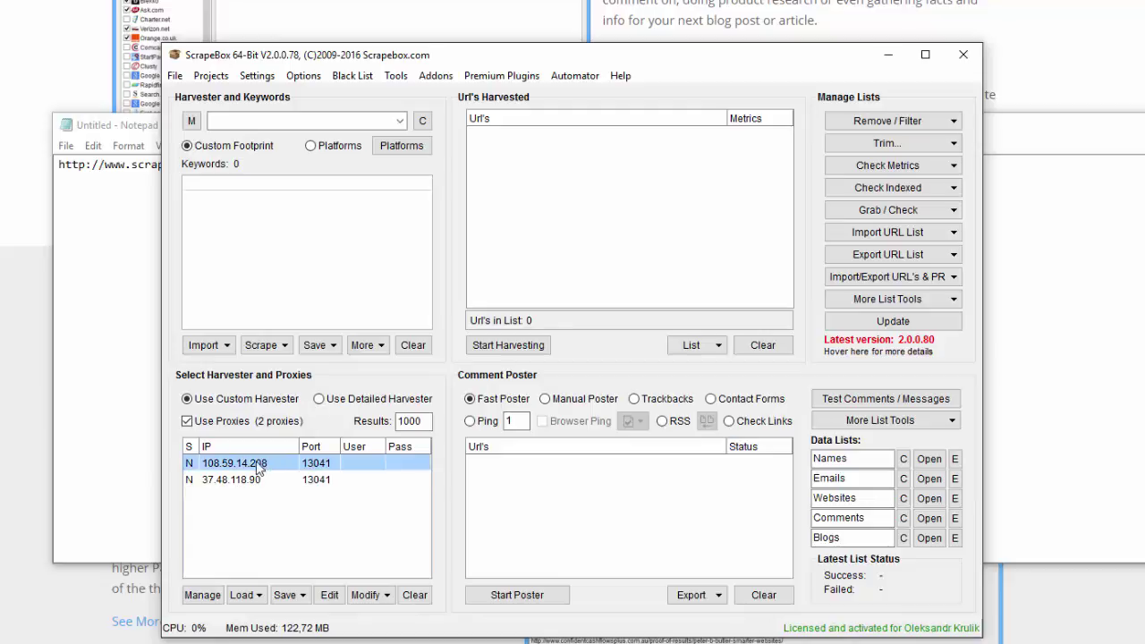
left_click(230, 482)
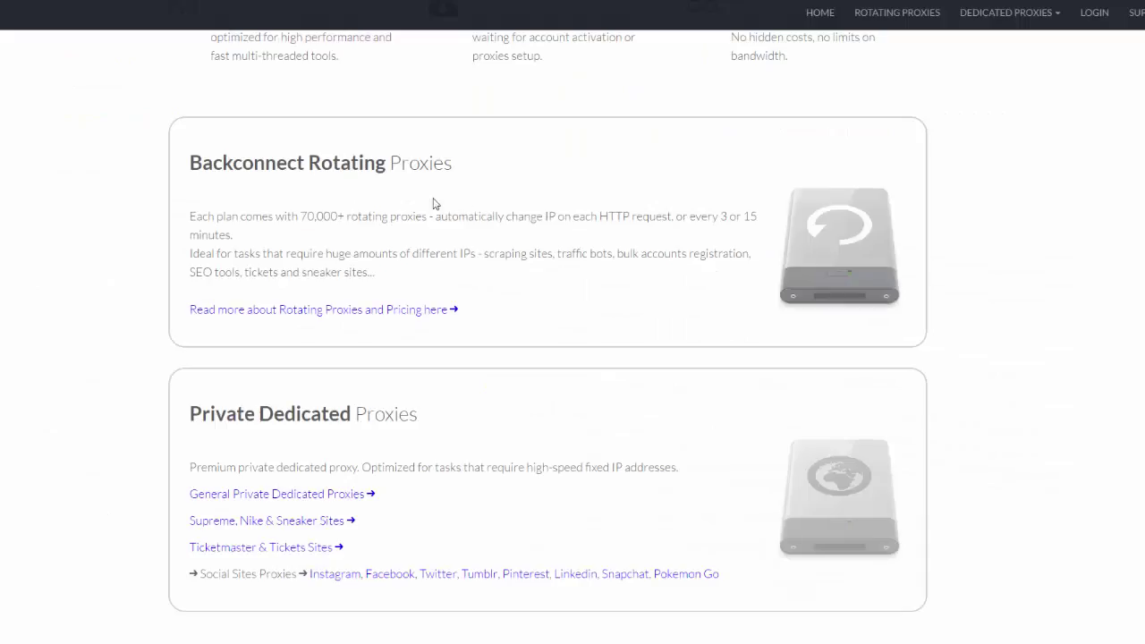
scroll(435, 204, "down", 1)
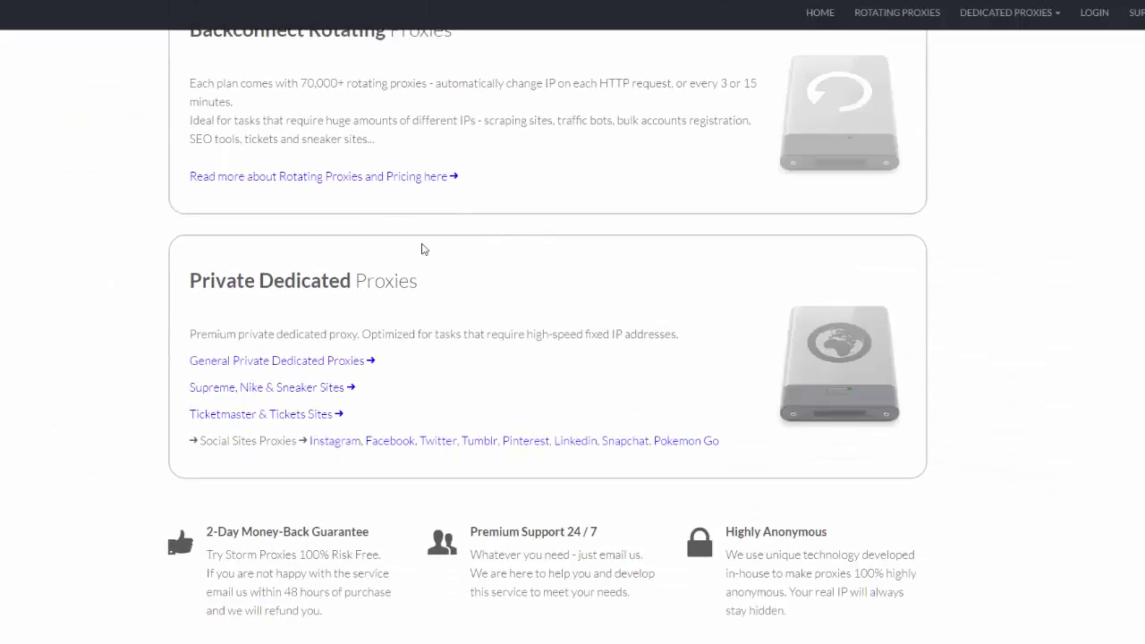
scroll(416, 248, "up", 1)
left_click_drag(190, 163, 454, 163)
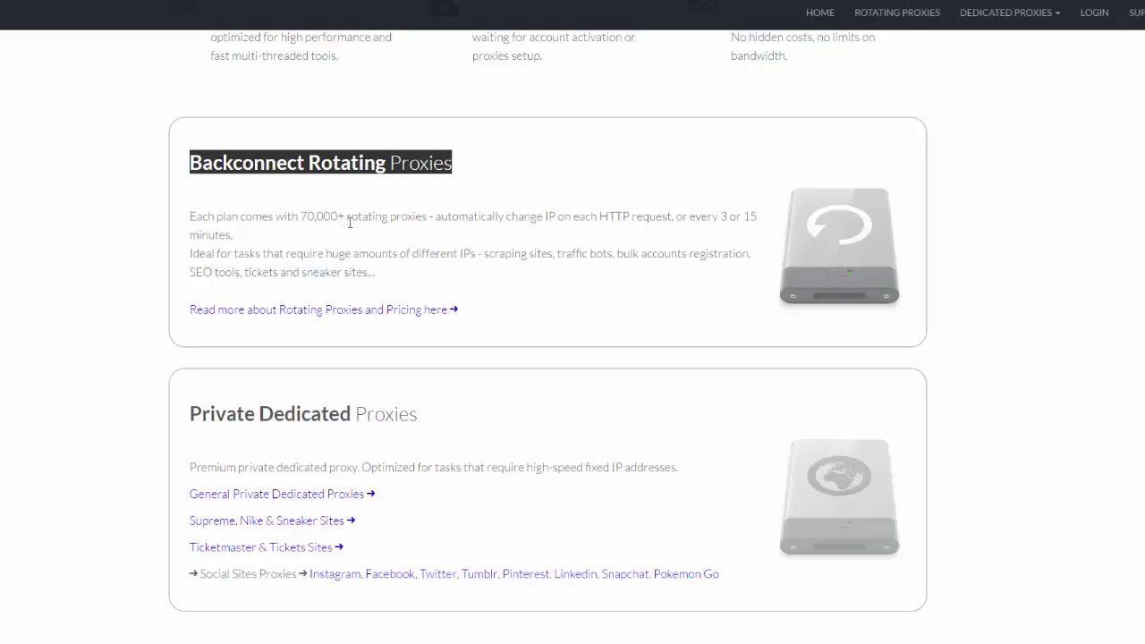
left_click_drag(345, 216, 301, 217)
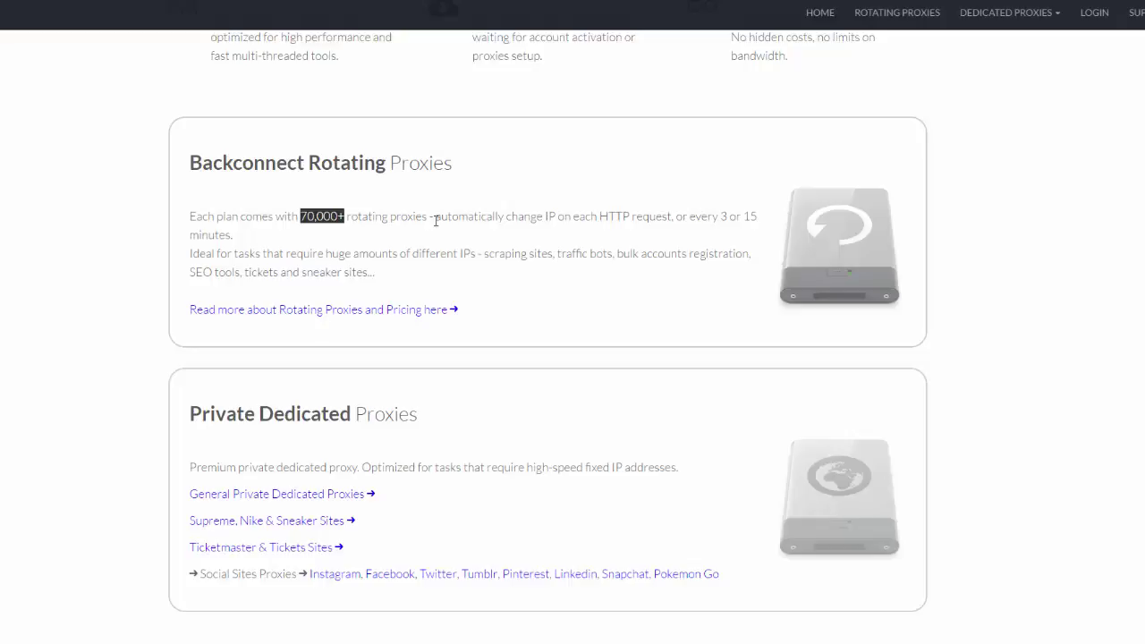
Step: Compare the proxy list in ScrapeBox with the Main Gateways listed in the Storm Proxies account
key("alt+Tab")
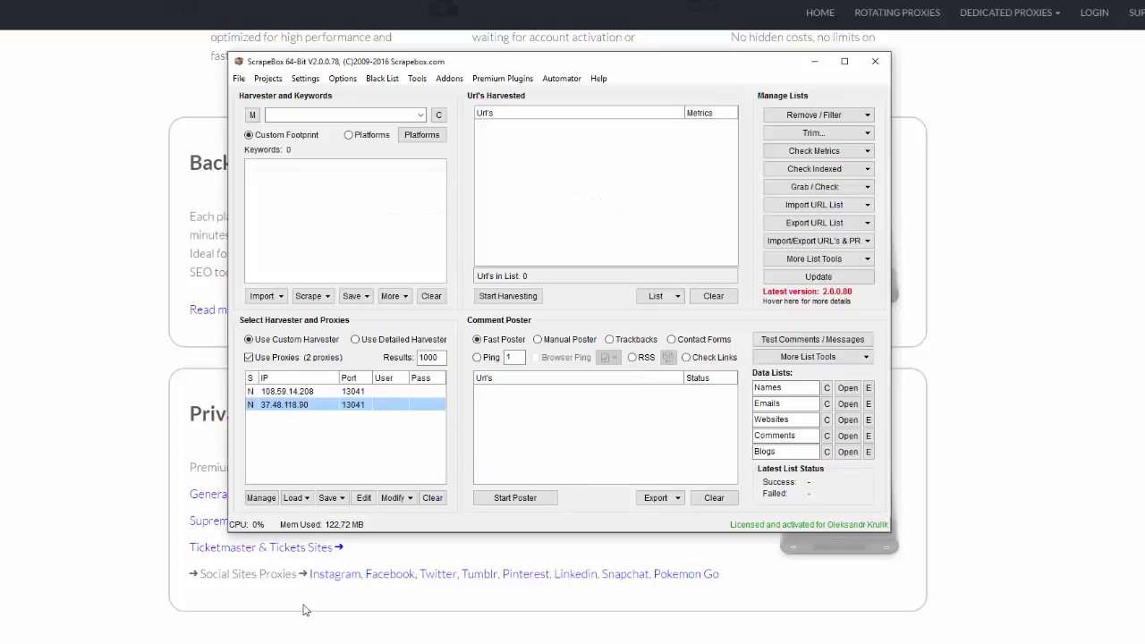
left_click(297, 393)
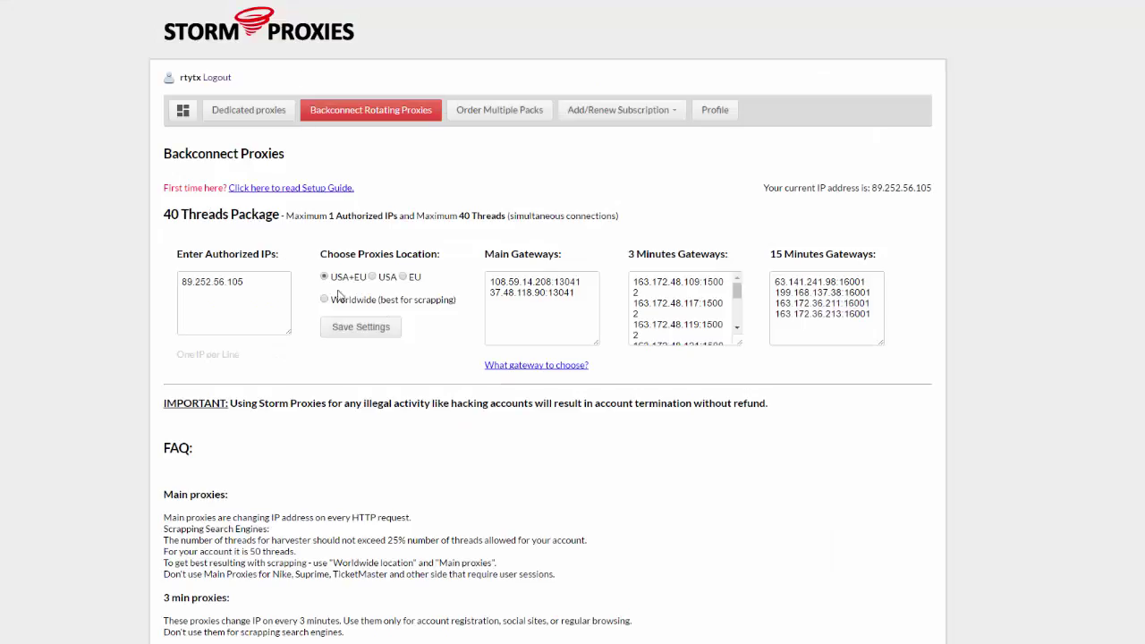
left_click_drag(587, 294, 487, 279)
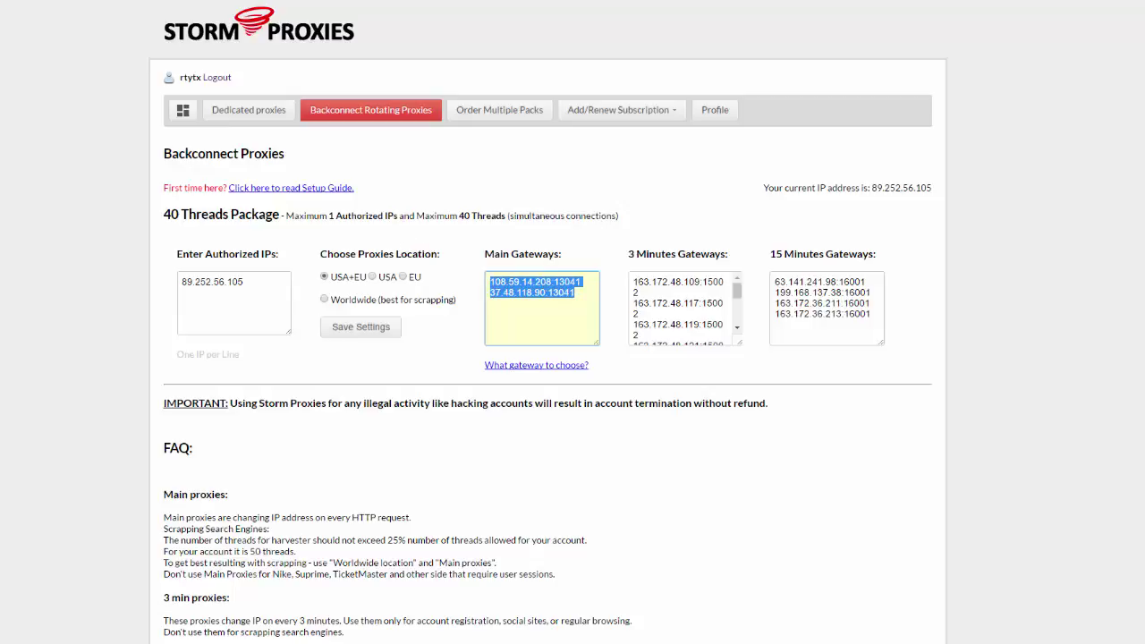
left_click(296, 629)
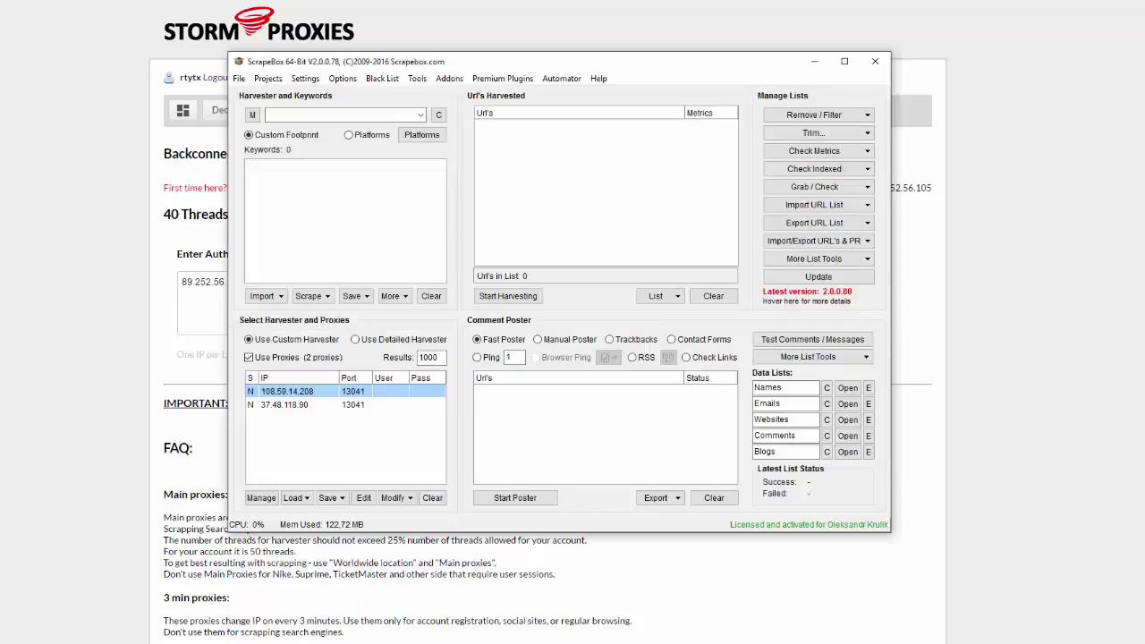
Step: Run the Keyword Scraper for "internet marketing" with the Google, Yahoo, YouTube and Bing suggestion sources
left_click(311, 298)
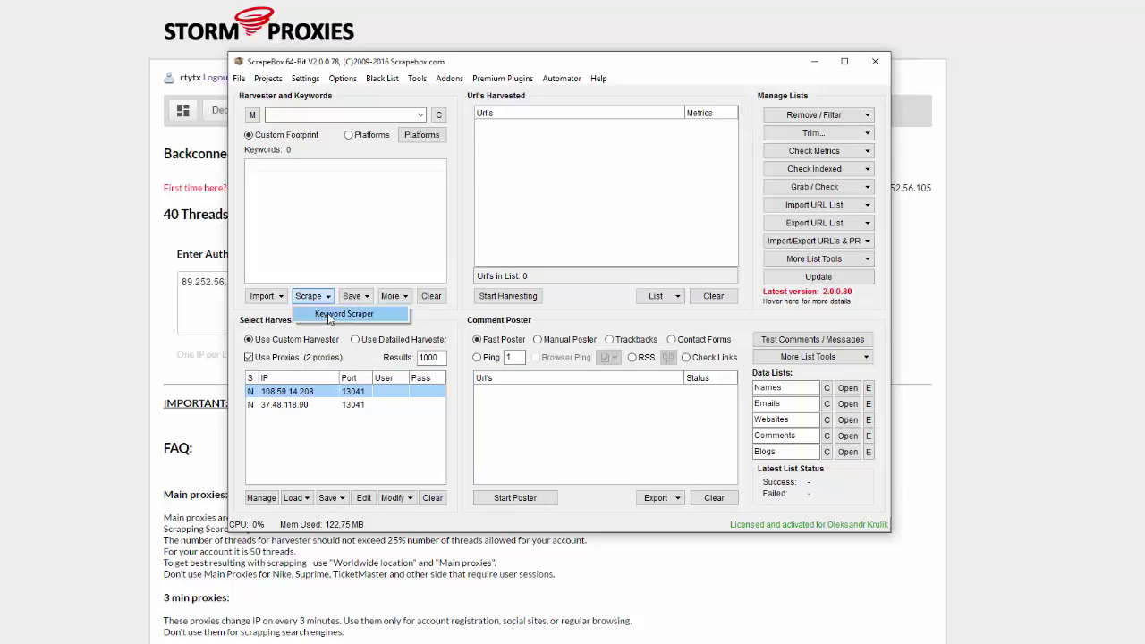
left_click(329, 315)
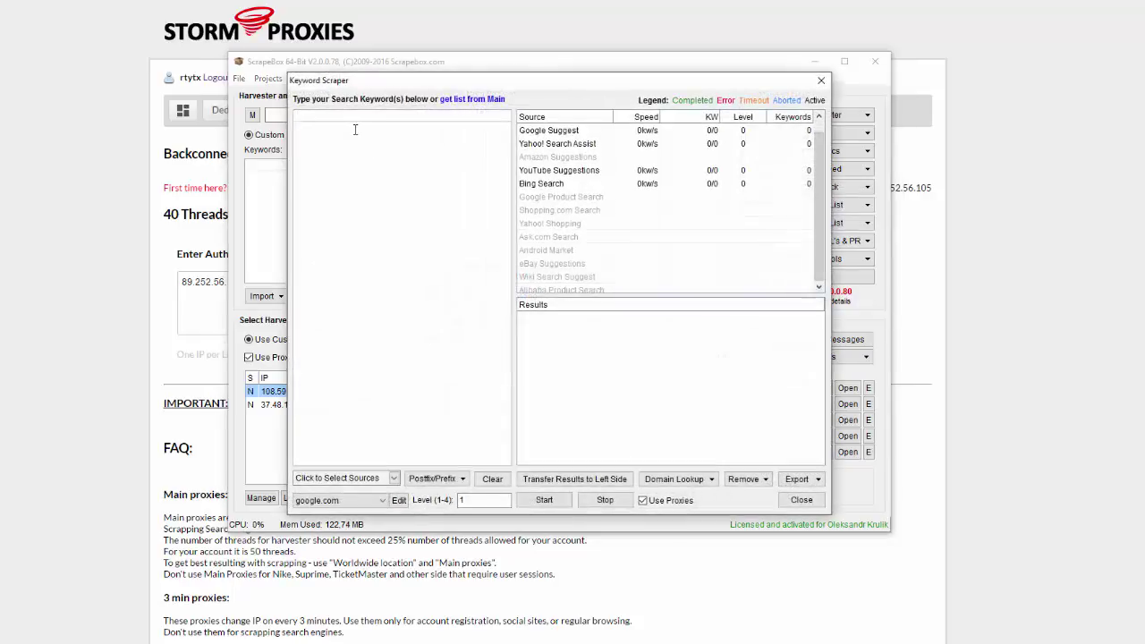
type("internet marketing")
left_click(361, 477)
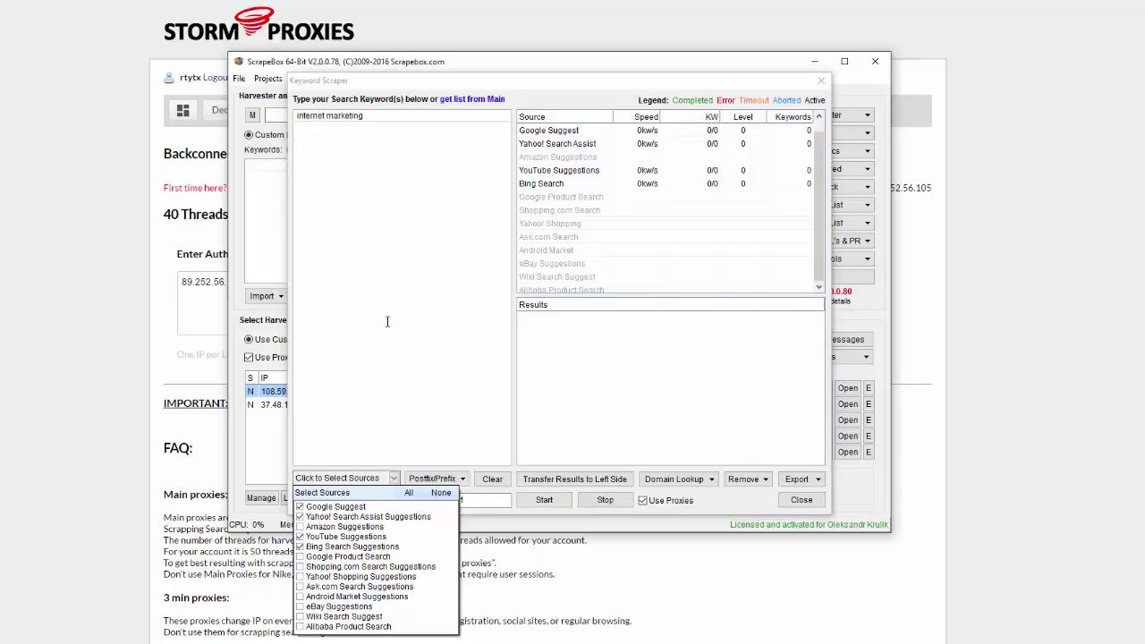
left_click(438, 306)
left_click(527, 500)
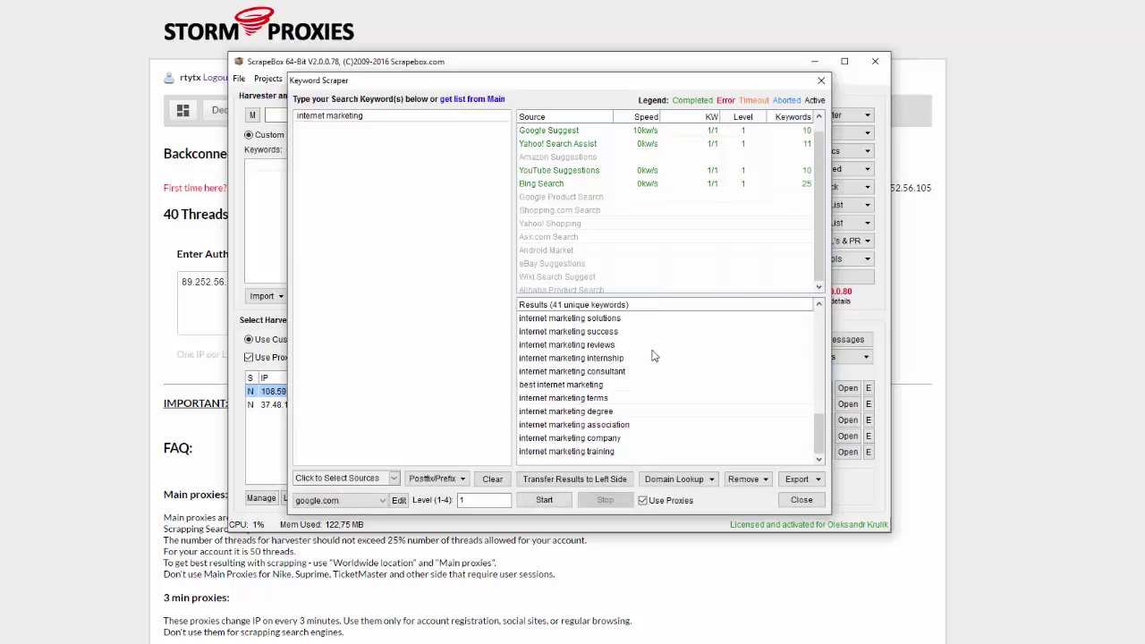
Step: Save all scraped keywords to the ScrapeBox keywords list, close the Keyword Scraper and review the list
left_click_drag(637, 393, 629, 451)
left_click(620, 343)
left_click(622, 320)
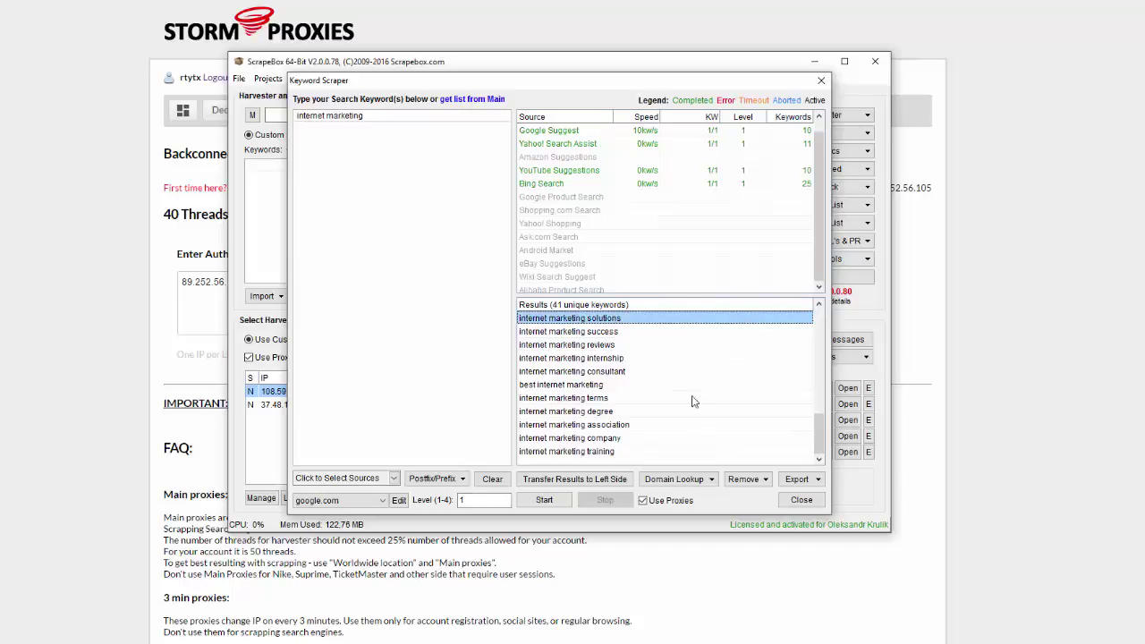
left_click(792, 481)
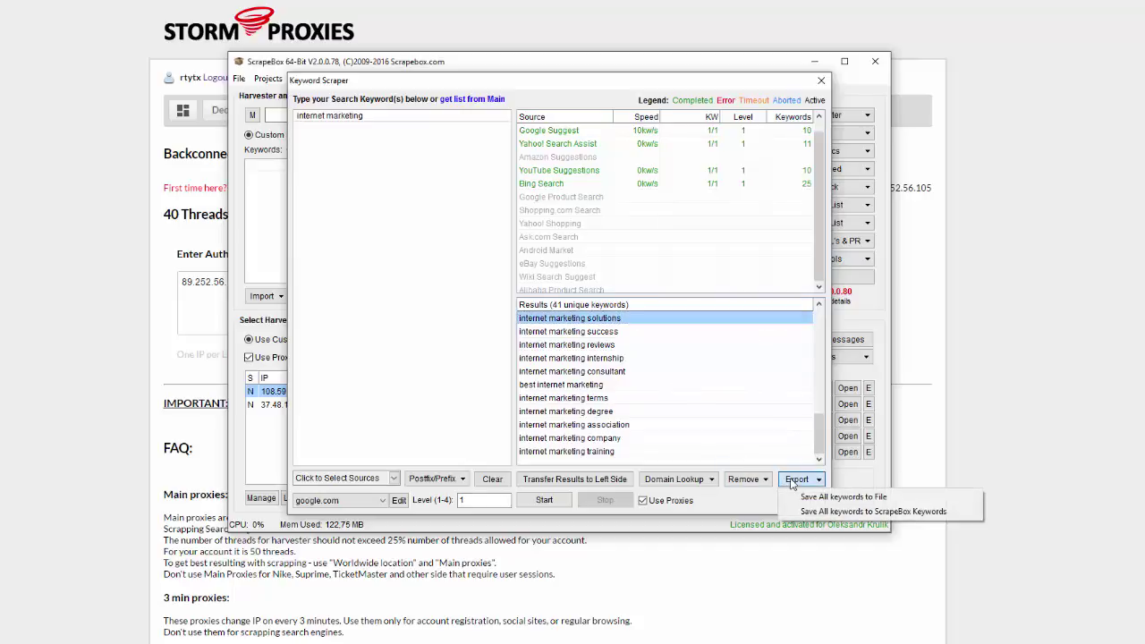
left_click(832, 513)
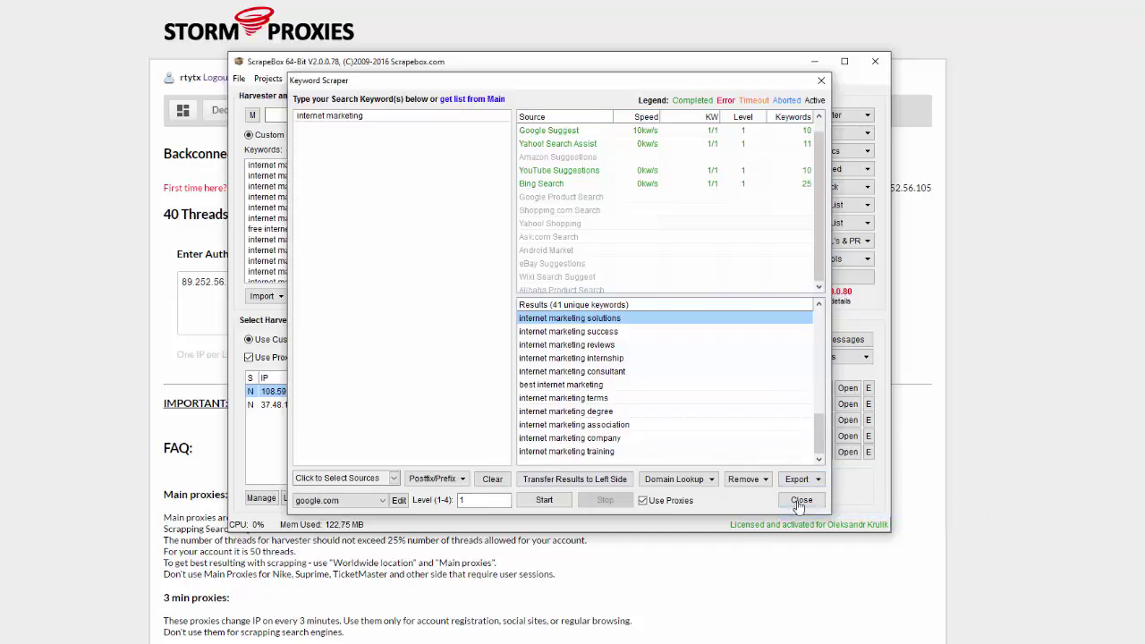
left_click(798, 500)
scroll(391, 232, "down", 10)
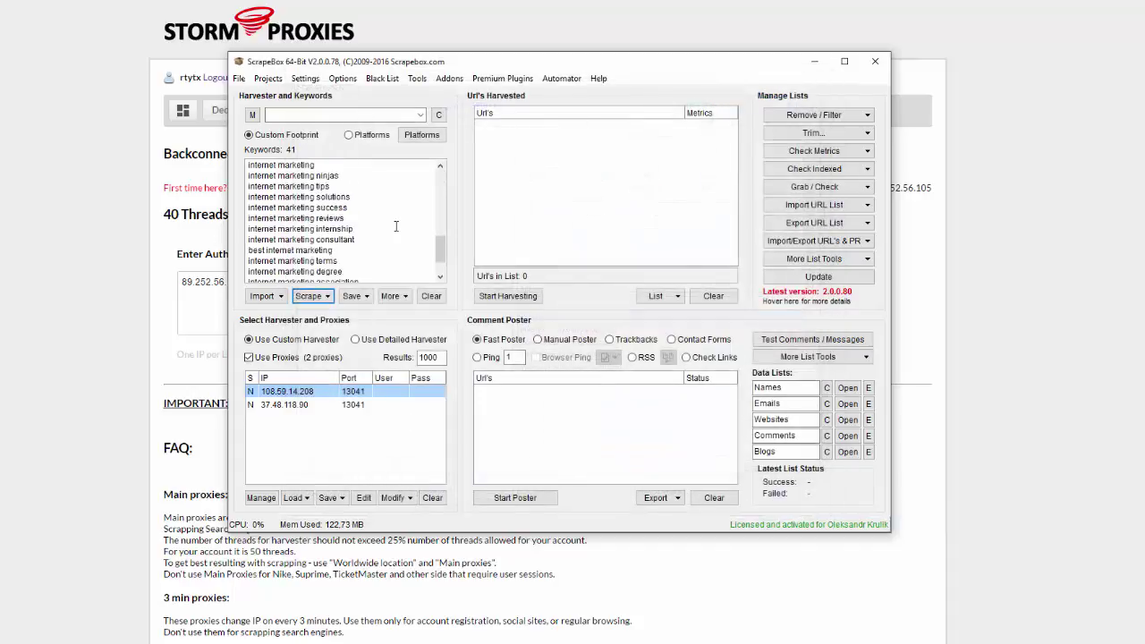
scroll(391, 231, "up", 9)
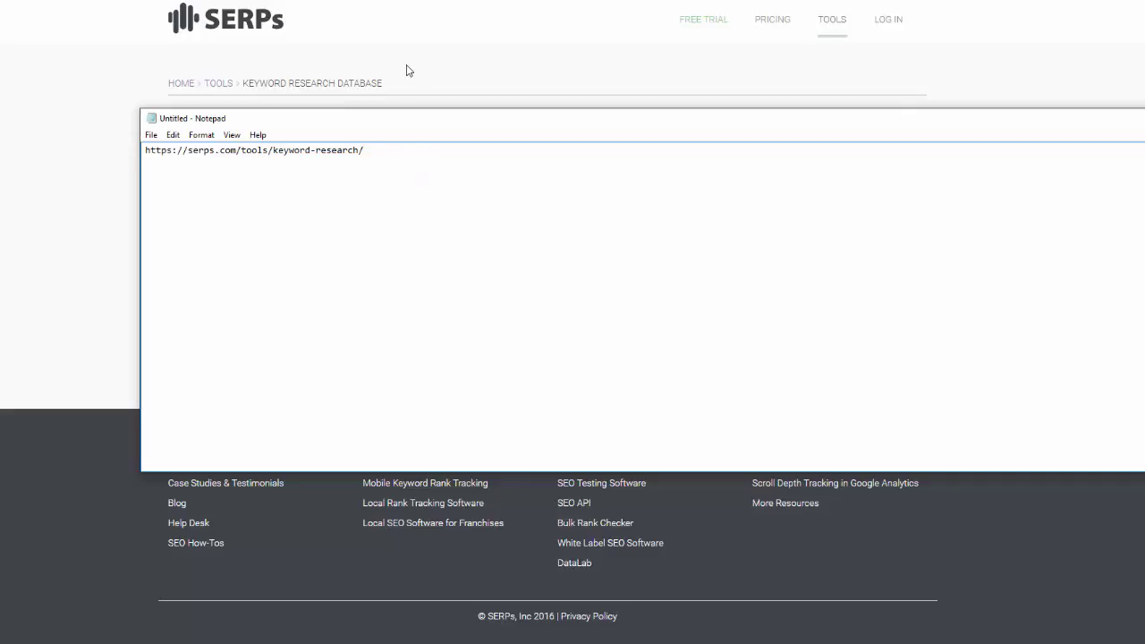
Step: Search the SERPs Keyword Research Database for "internet marketing"
left_click(135, 51)
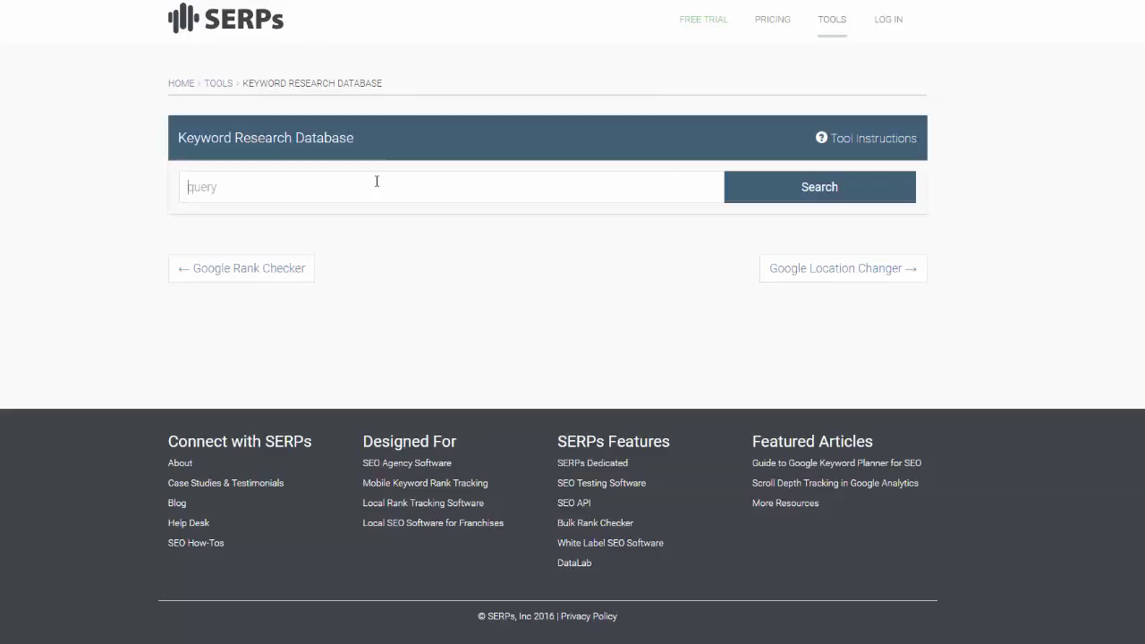
type("internet ")
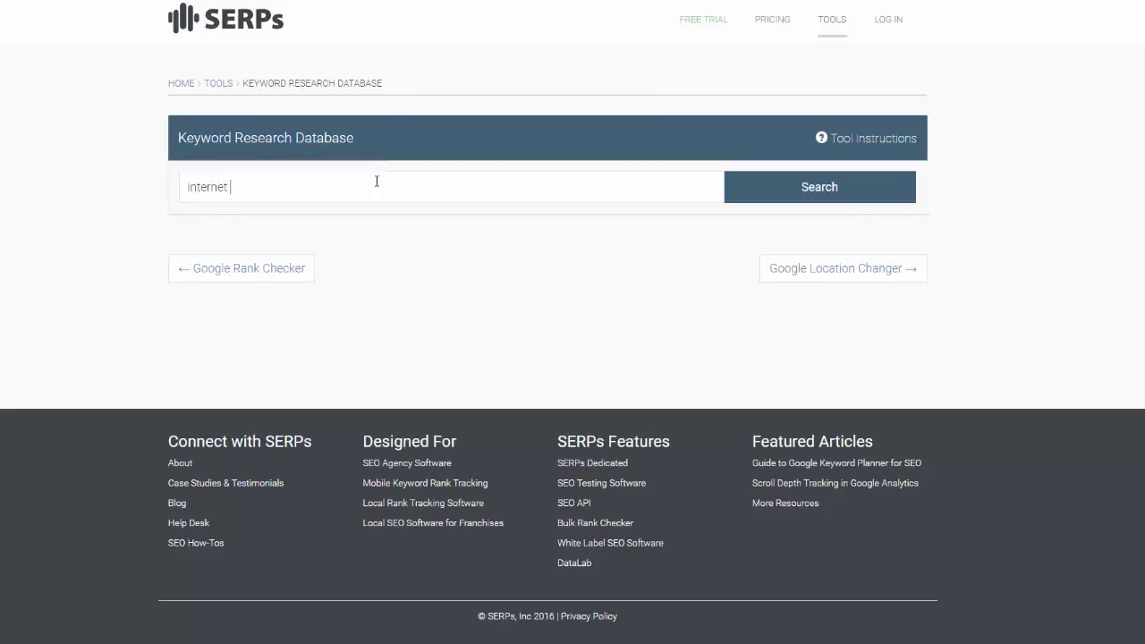
type("mak")
type("keting")
left_click(886, 187)
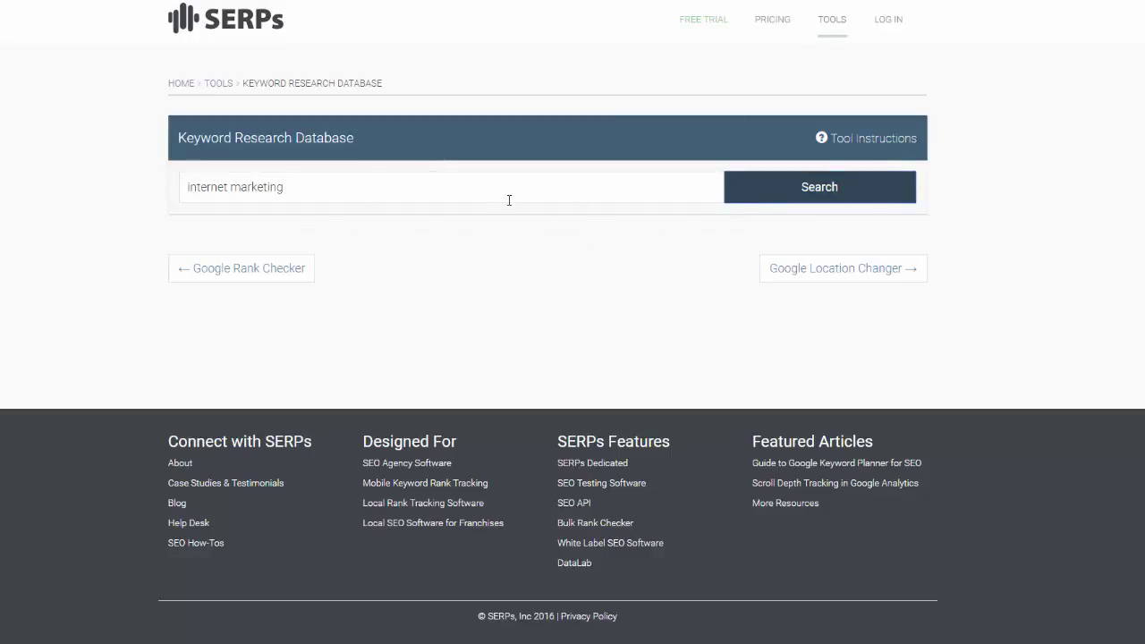
left_click(757, 202)
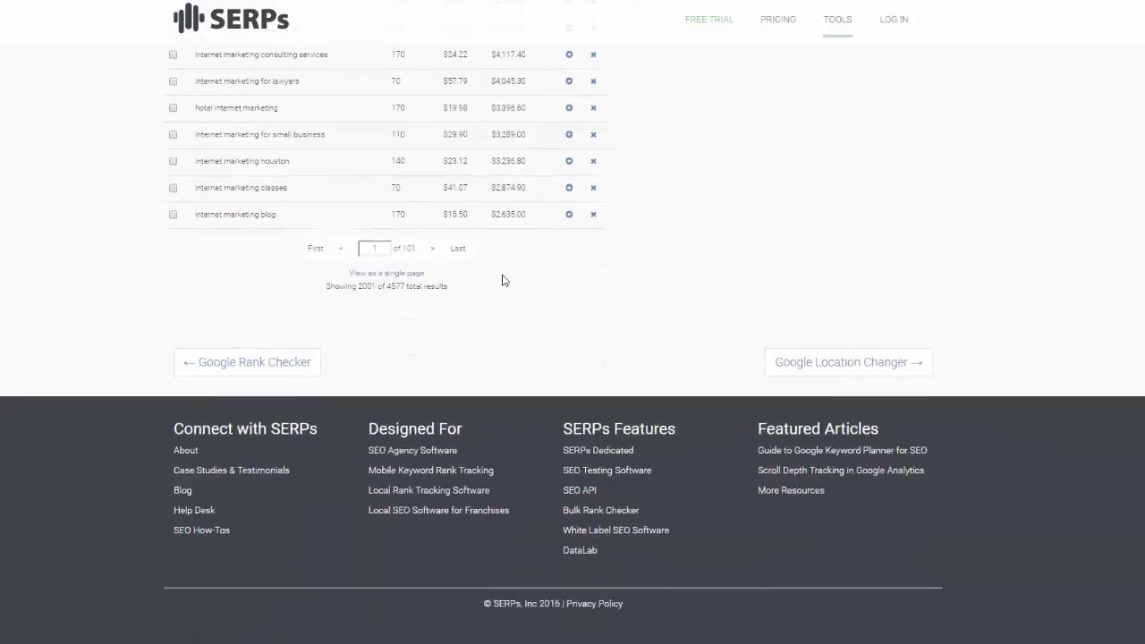
Step: Show the SERPs keyword results as a single page and look through the list
scroll(511, 260, "down", 10)
left_click(829, 222)
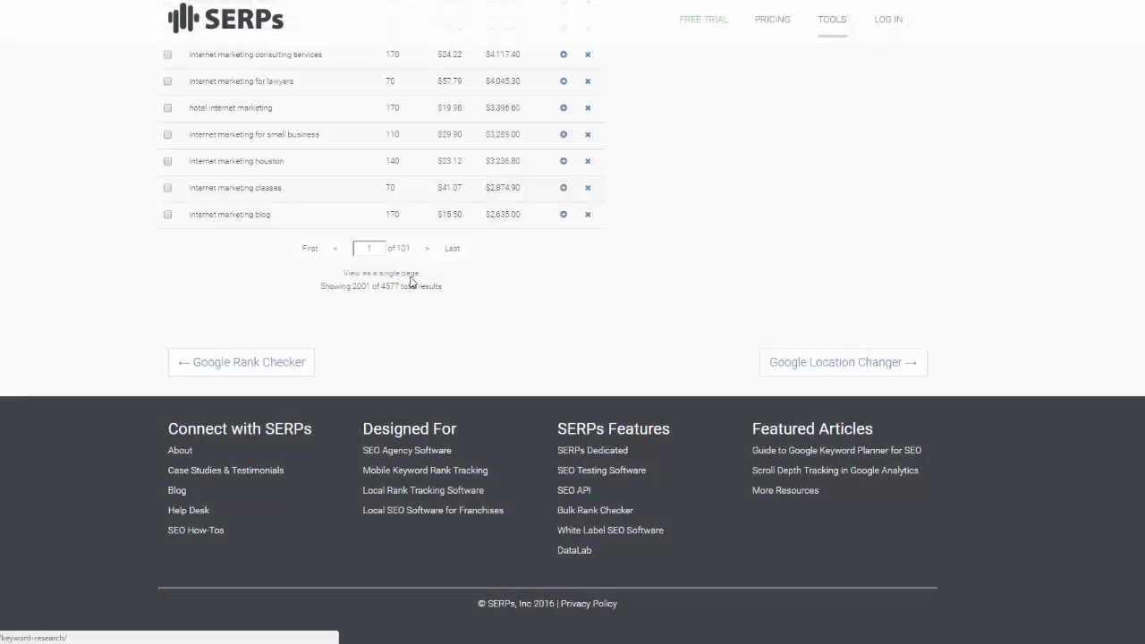
left_click(410, 274)
scroll(420, 250, "down", 10)
scroll(417, 269, "down", 15)
Step: Return to ScrapeBox and close the keyword statistics and the completed Custom Harvester
key("alt+Tab")
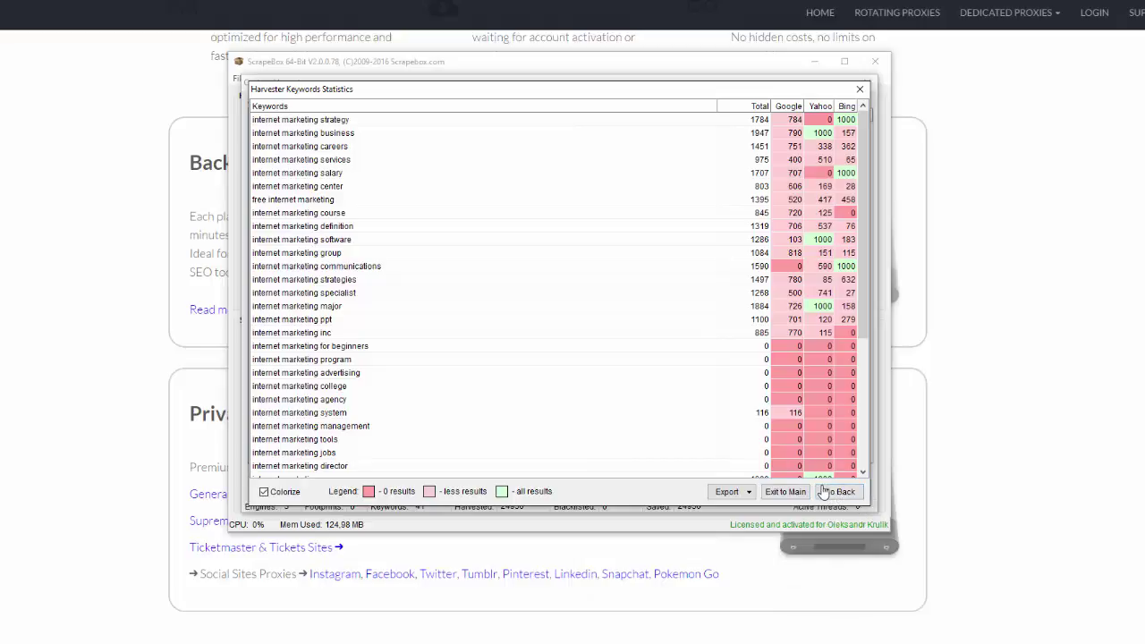
left_click(838, 492)
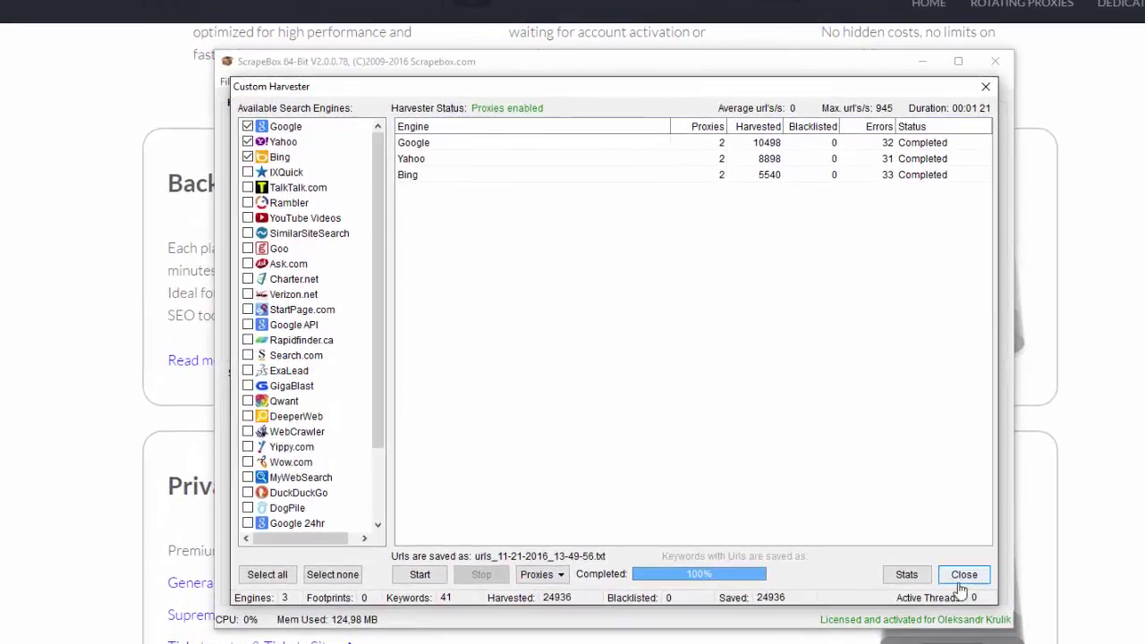
left_click(955, 573)
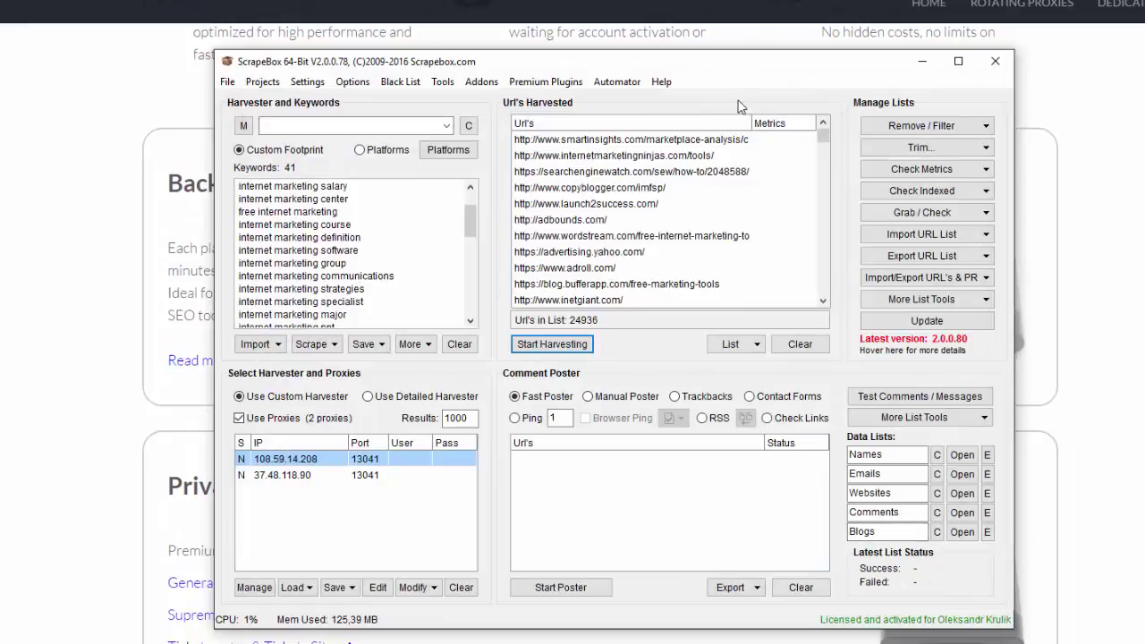
Step: Trim all harvested URLs to their root
mouse_move(822, 138)
left_mouse_down()
mouse_move(816, 162)
mouse_move(817, 141)
mouse_move(839, 125)
left_mouse_up()
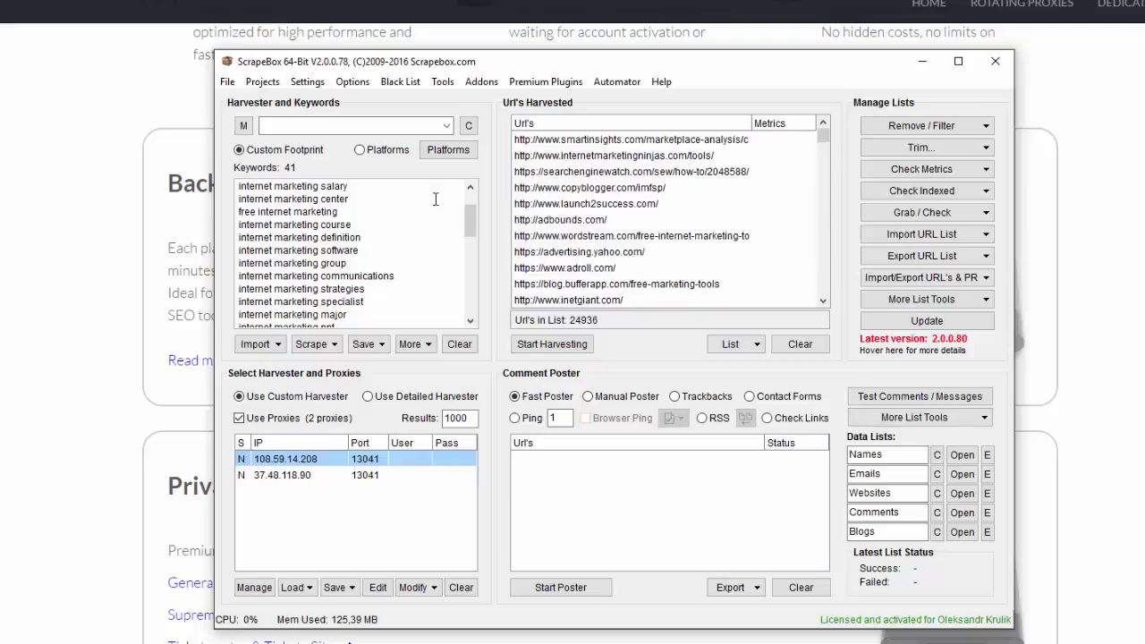
left_click(895, 151)
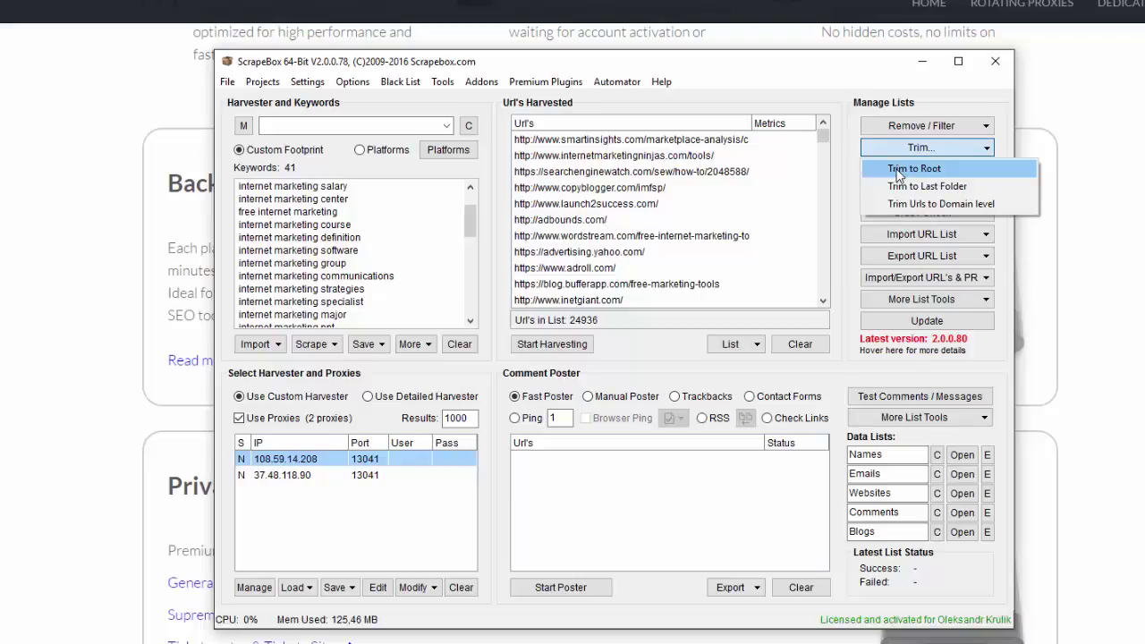
left_click(904, 169)
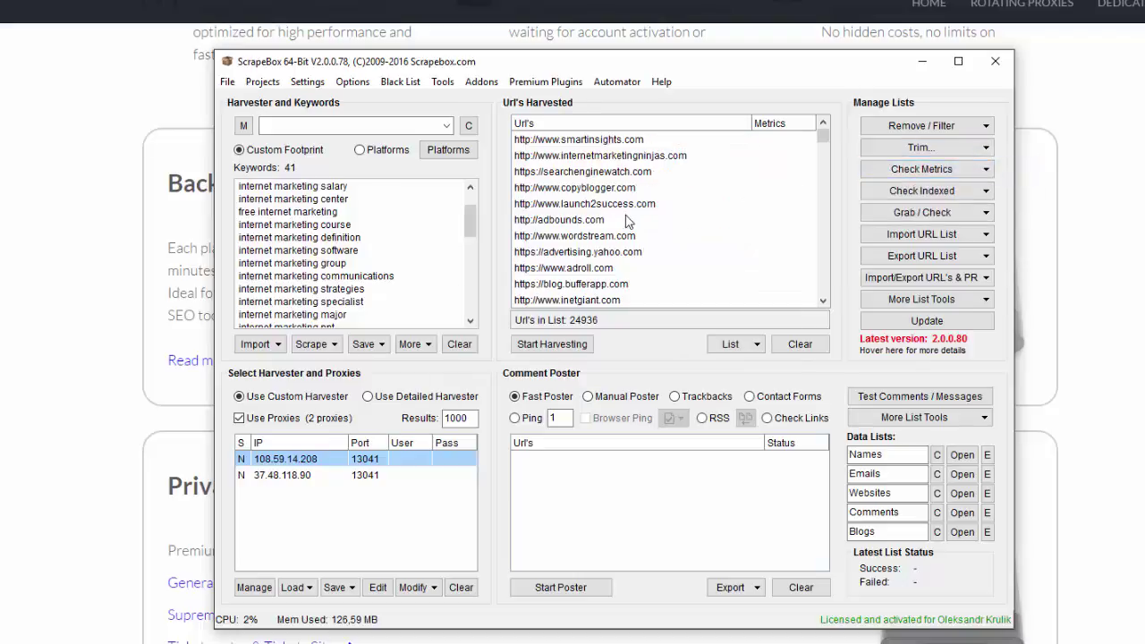
Step: Remove the duplicate URLs from the harvested list
left_click(912, 127)
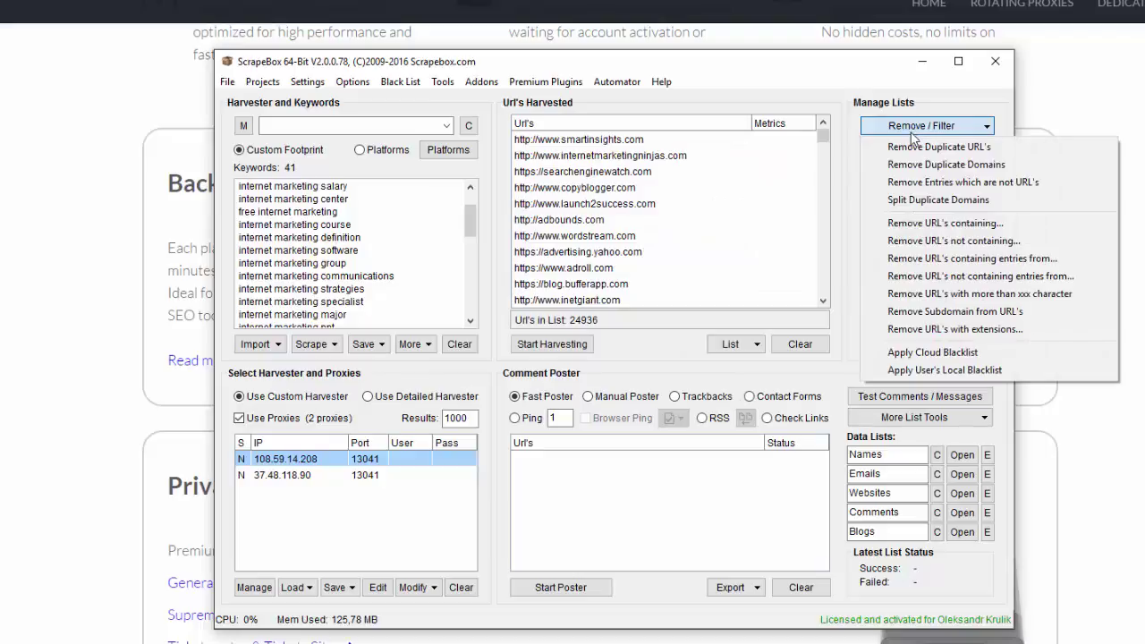
left_click(912, 150)
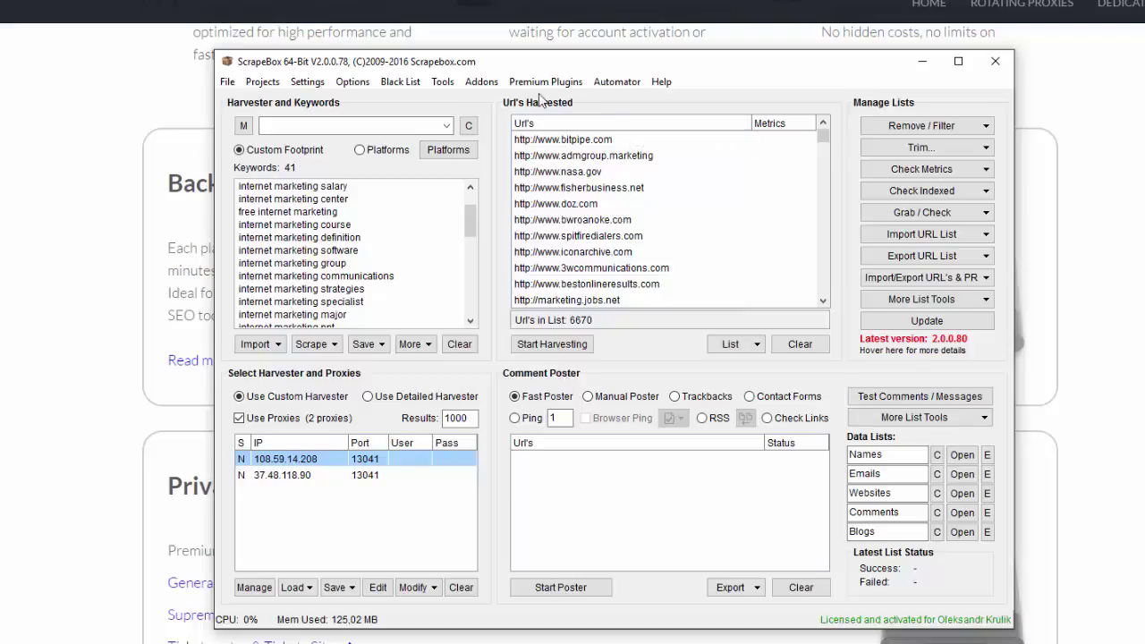
Step: Load the harvested URL list into the ScrapeBox Link Extractor 64-bit addon and extract the external links from every site
left_click(481, 81)
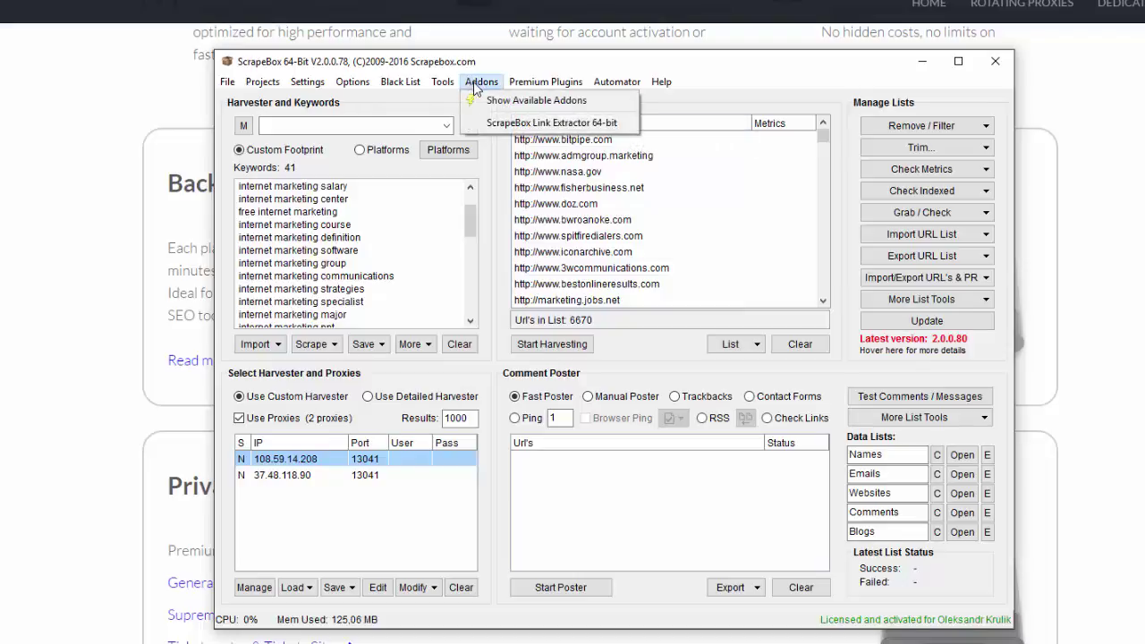
left_click(503, 124)
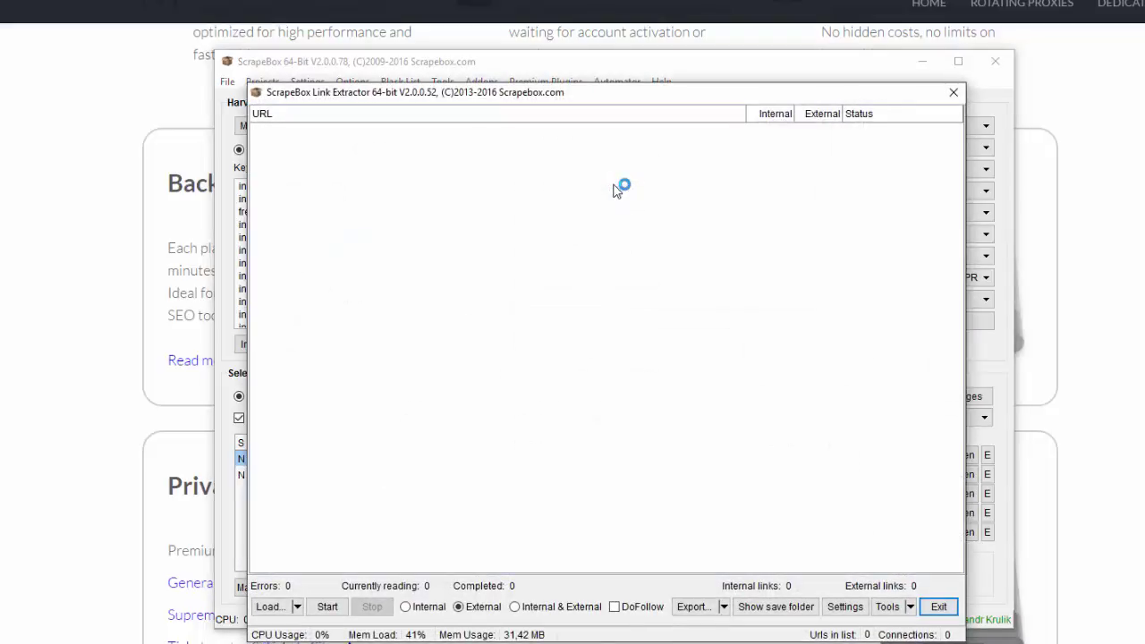
left_click(297, 606)
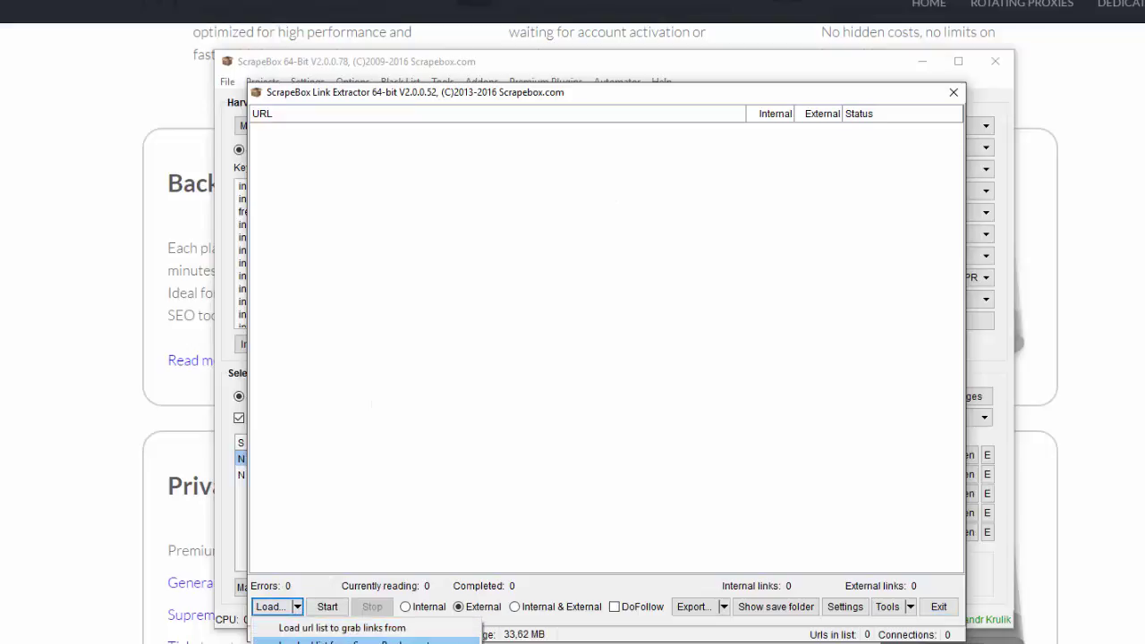
left_click(367, 641)
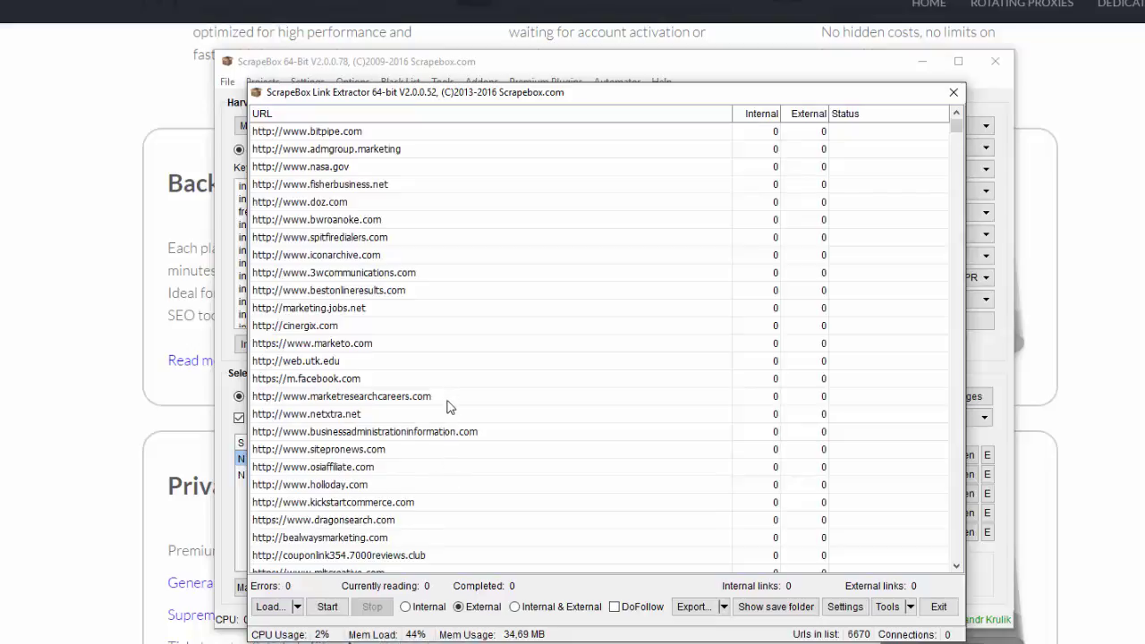
left_click(323, 608)
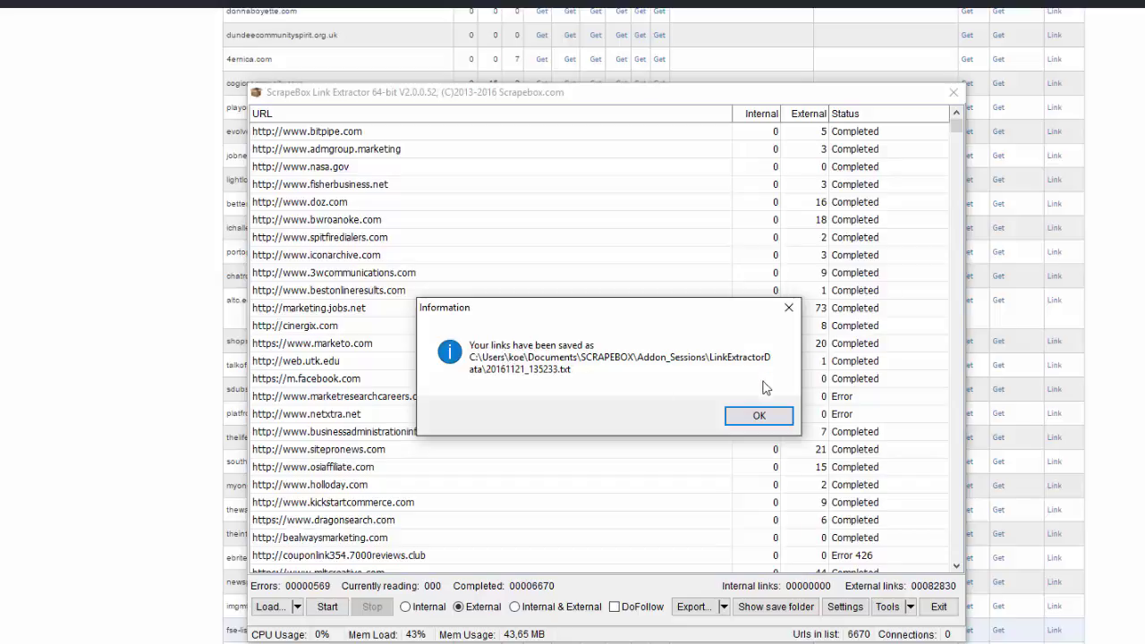
left_click(754, 414)
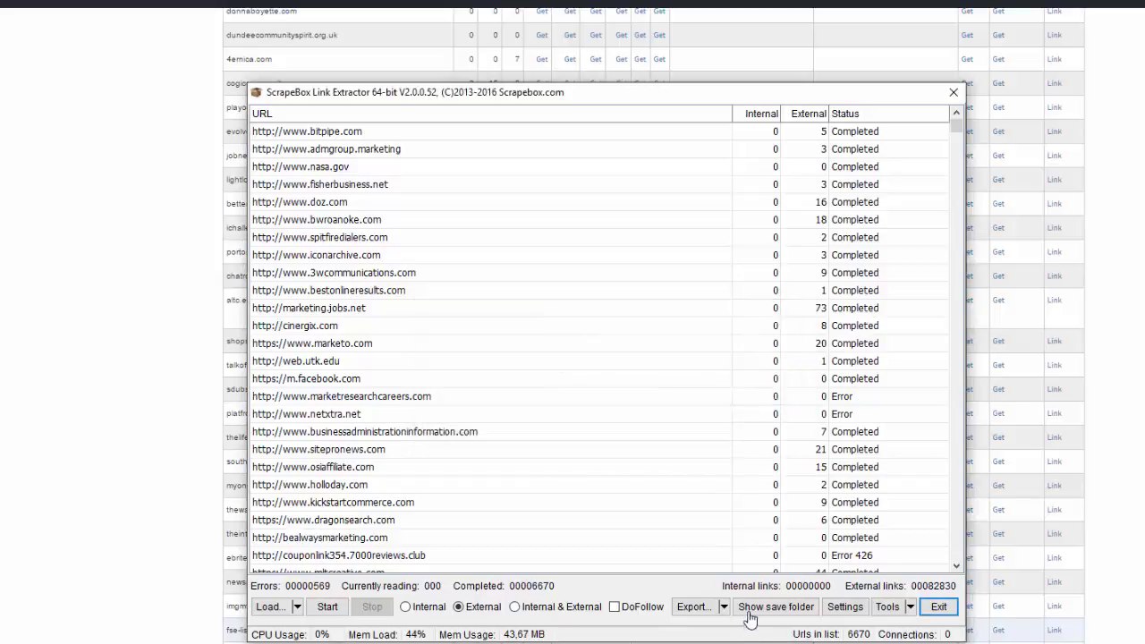
Step: Copy the path of the Link Extractor's save folder and exit the Link Extractor
left_click(742, 606)
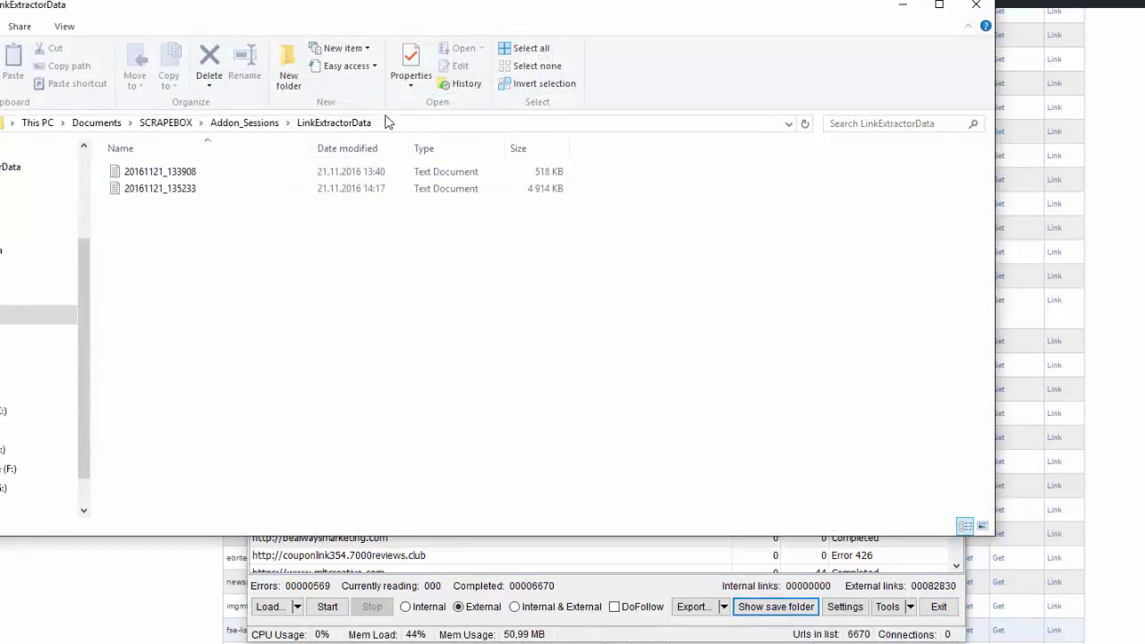
left_click(376, 123)
key("ctrl+c")
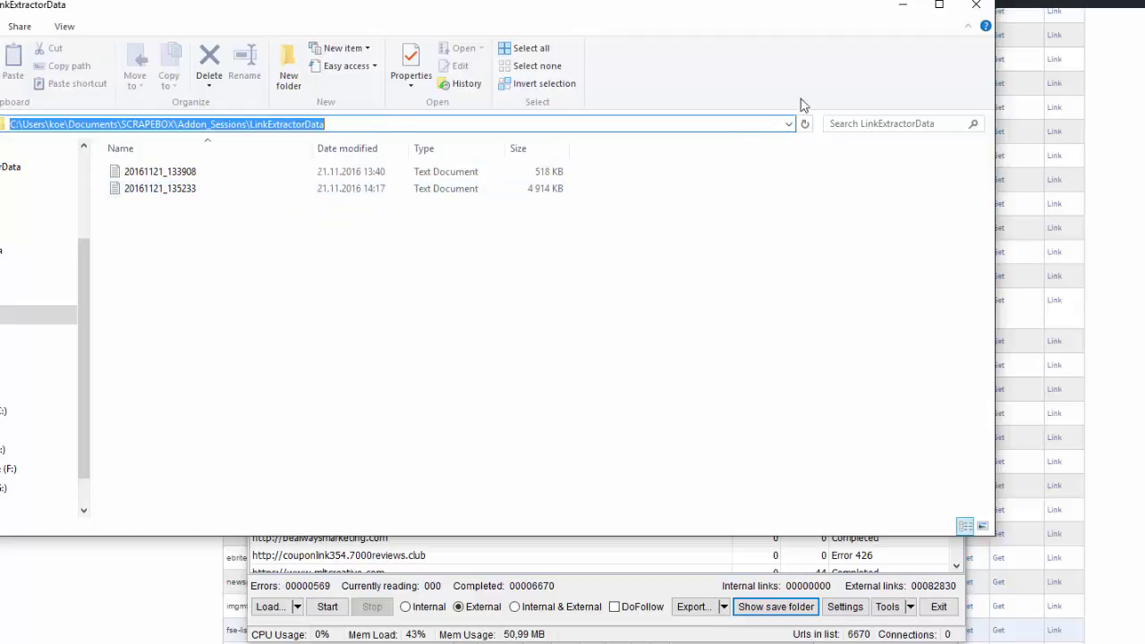
left_click(993, 4)
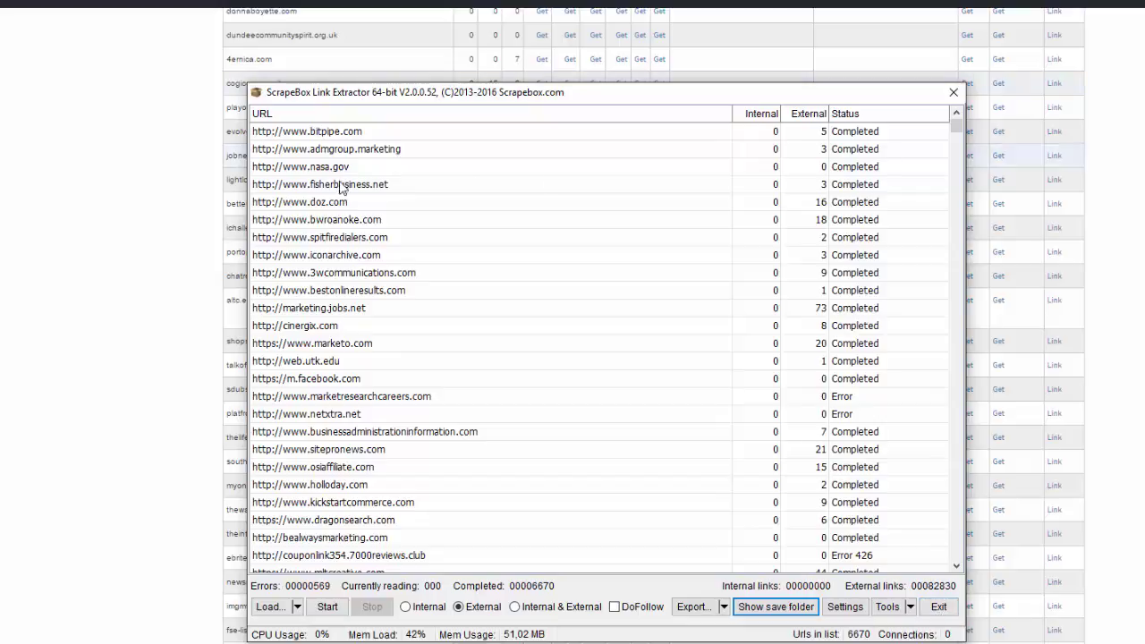
left_click(939, 609)
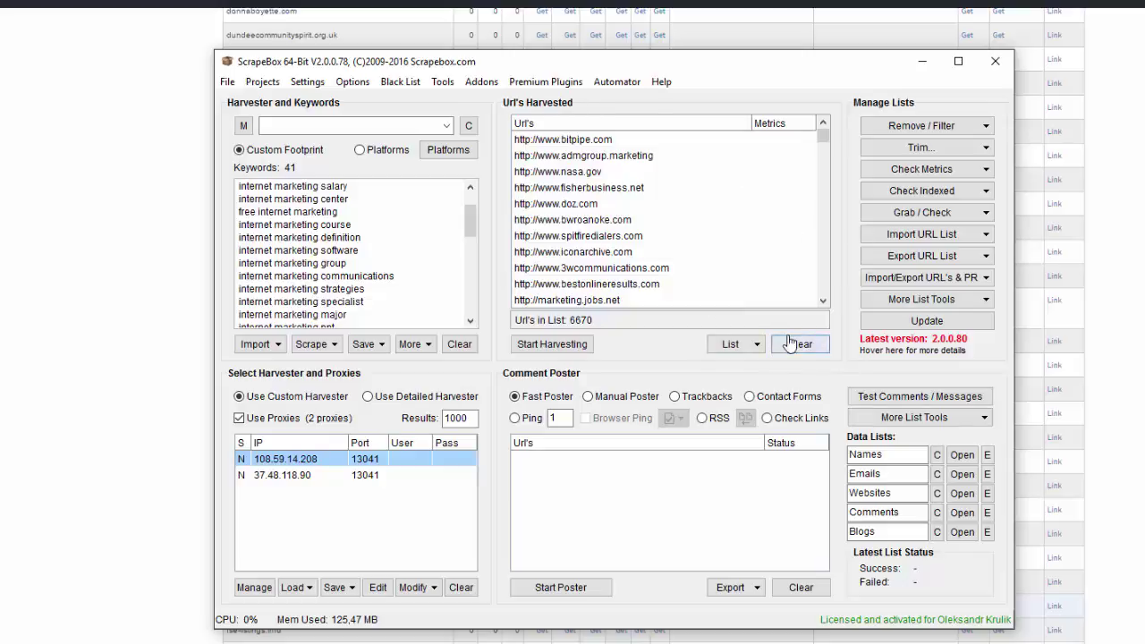
Step: Clear the harvested URLs and import the extracted links from 20161121_135233 in the LinkExtractorData folder, replacing the current list
left_click(788, 345)
left_click(732, 344)
right_click(691, 255)
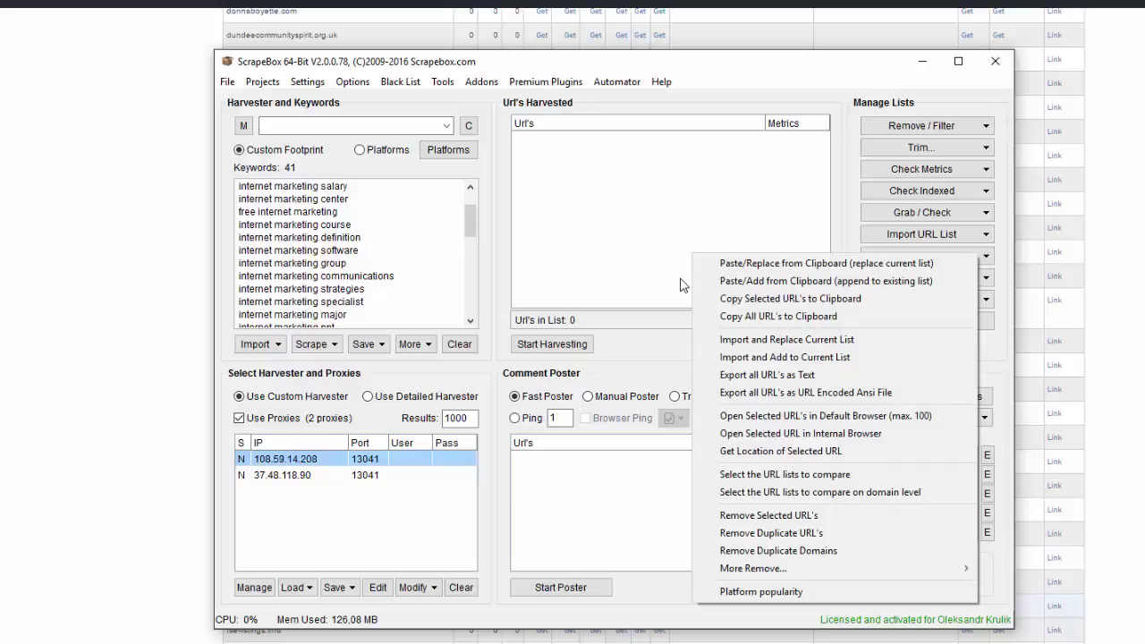
left_click(752, 346)
key("ctrl+v")
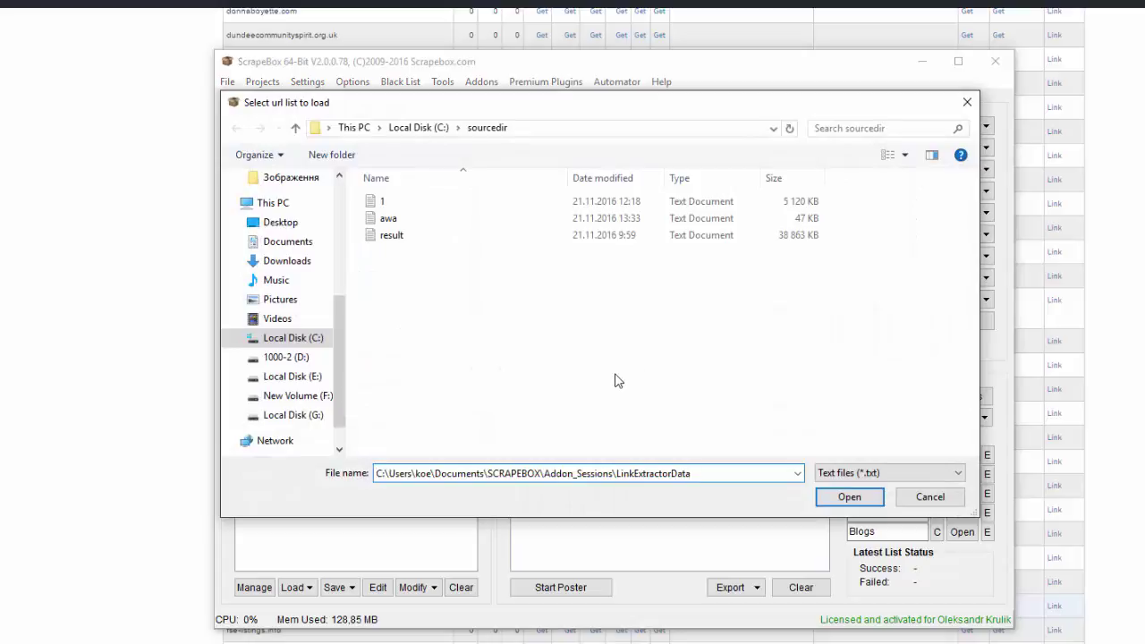
key("Return")
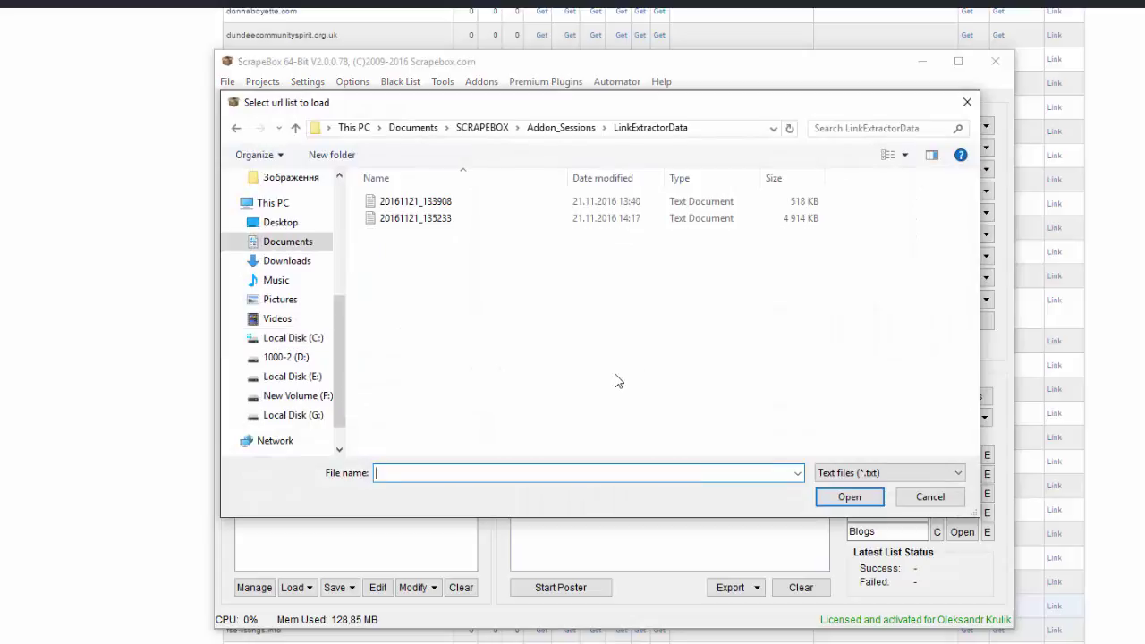
double_click(388, 224)
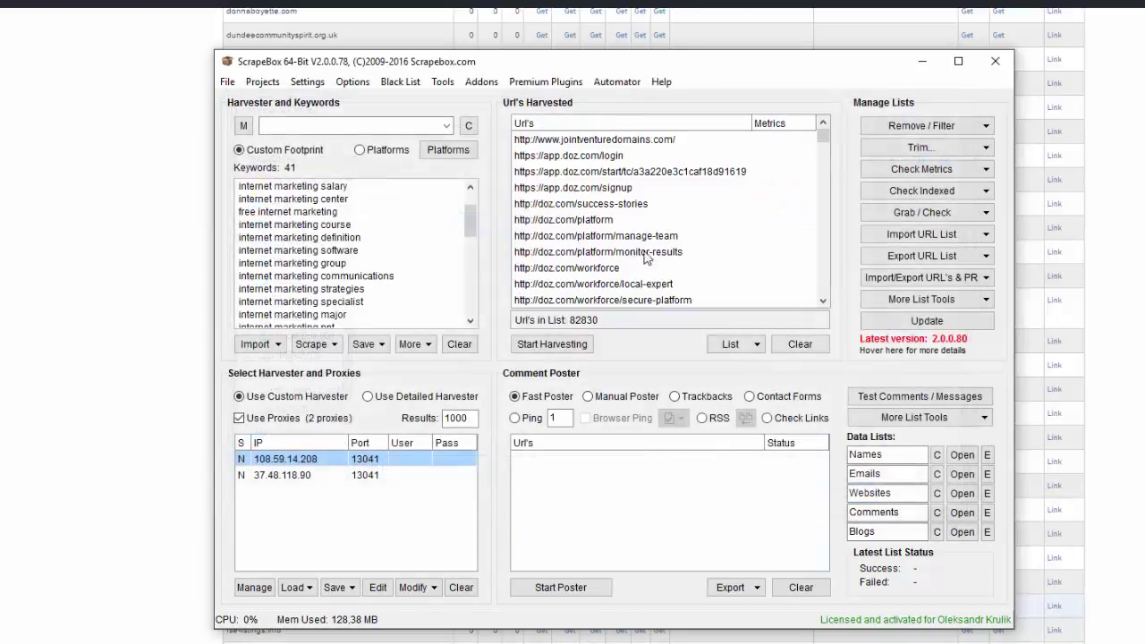
Step: Trim the imported links to their root and remove the duplicate URLs
left_click(915, 149)
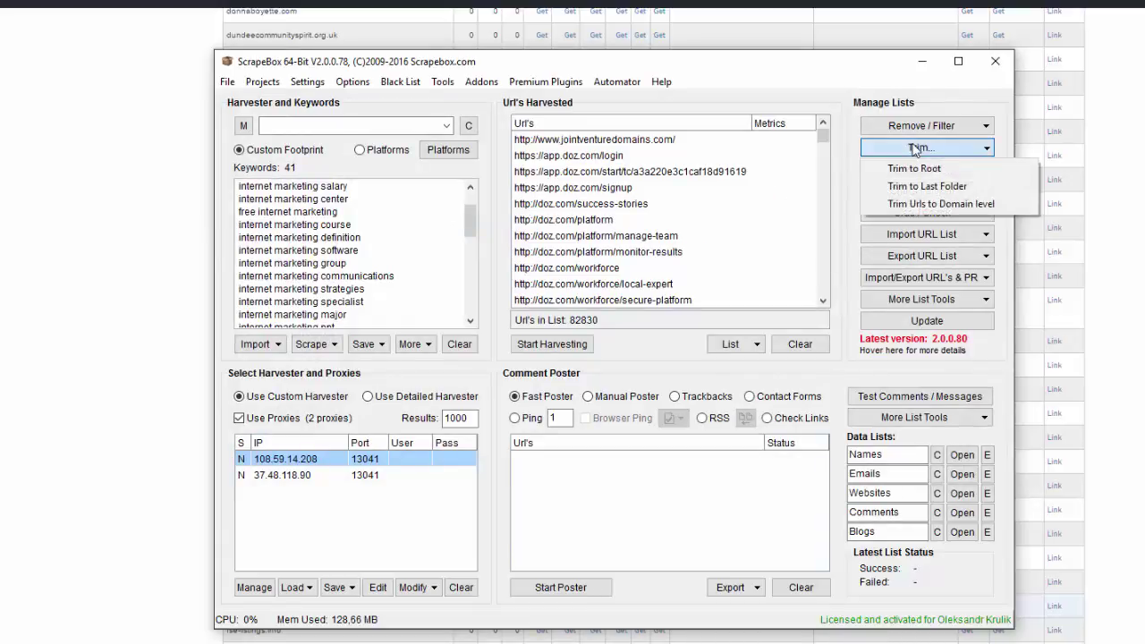
left_click(921, 168)
left_click(894, 126)
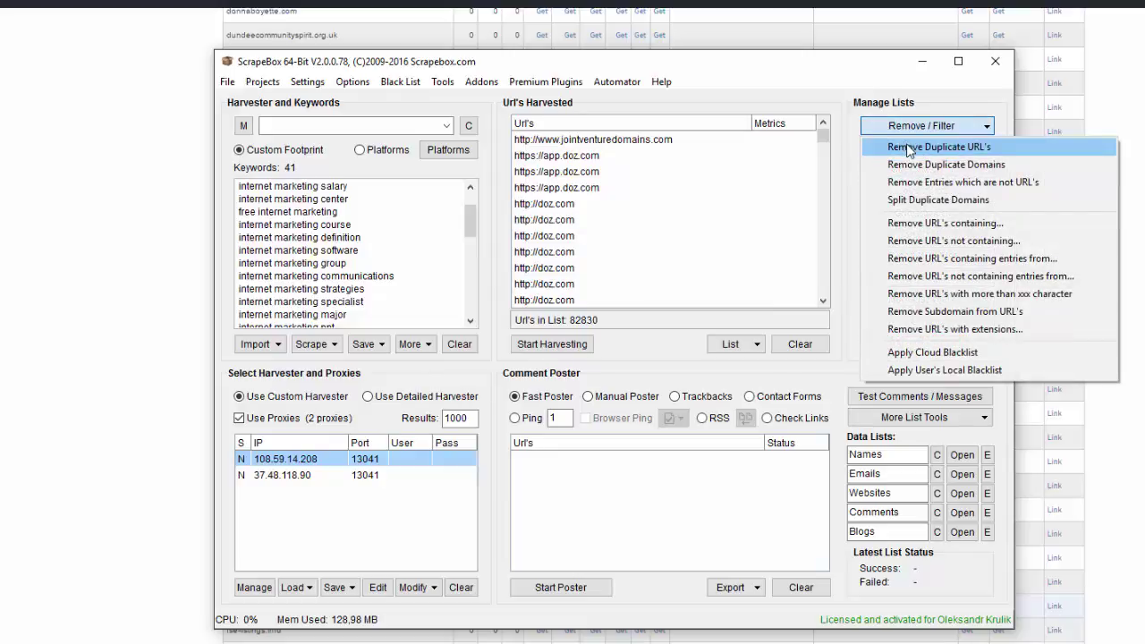
left_click(906, 148)
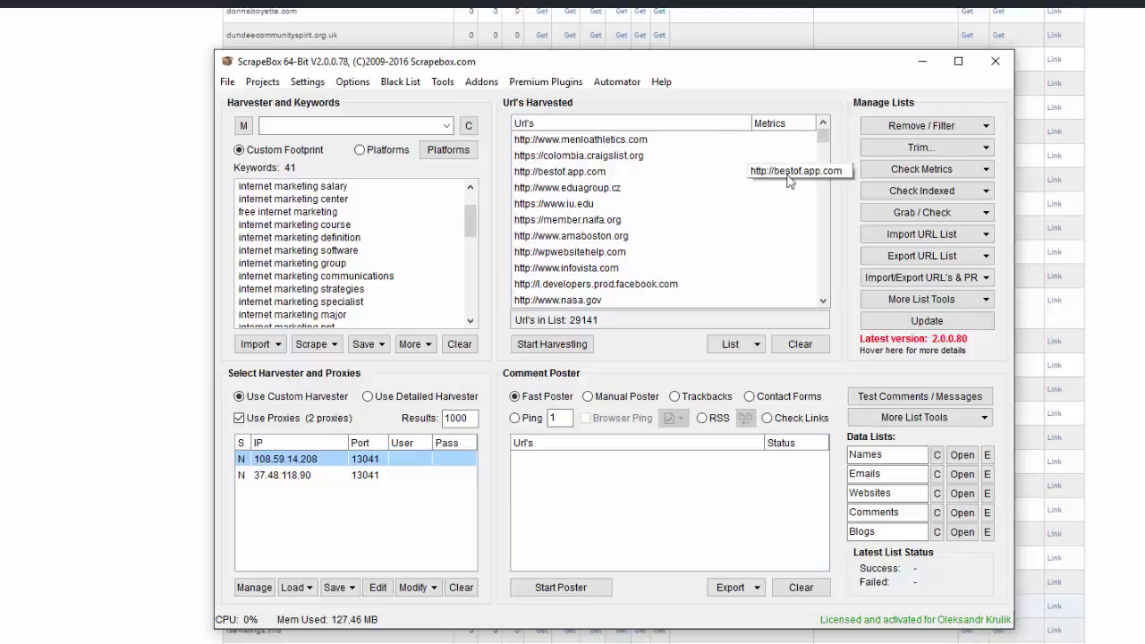
Step: Run the unregistered domain check on the trimmed list with WHOIS lookups included
left_click(889, 215)
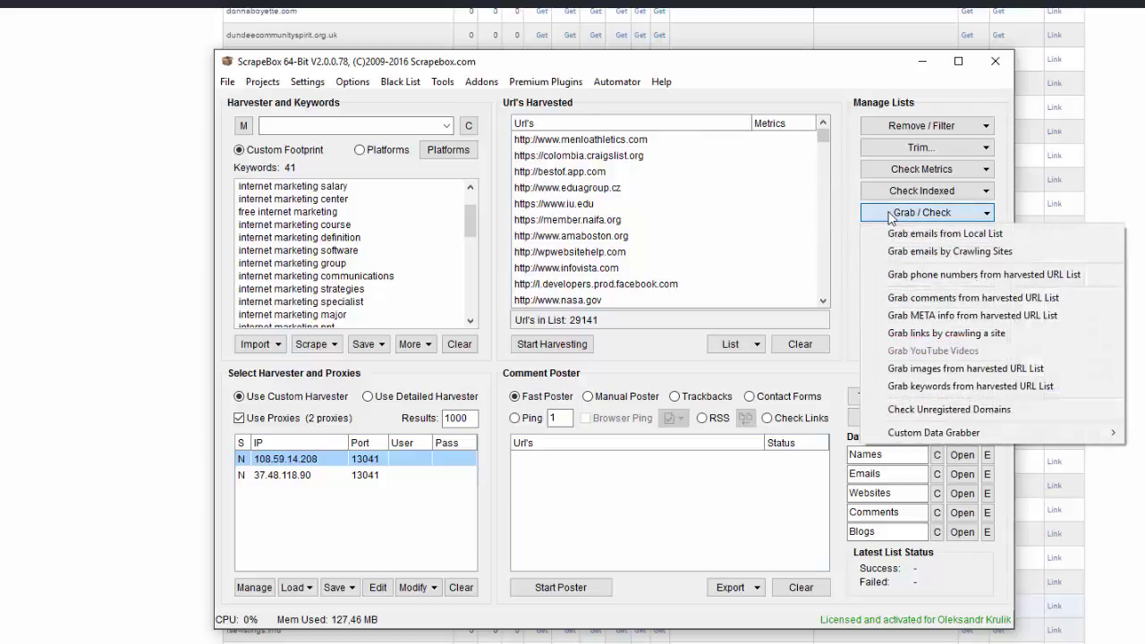
left_click(952, 410)
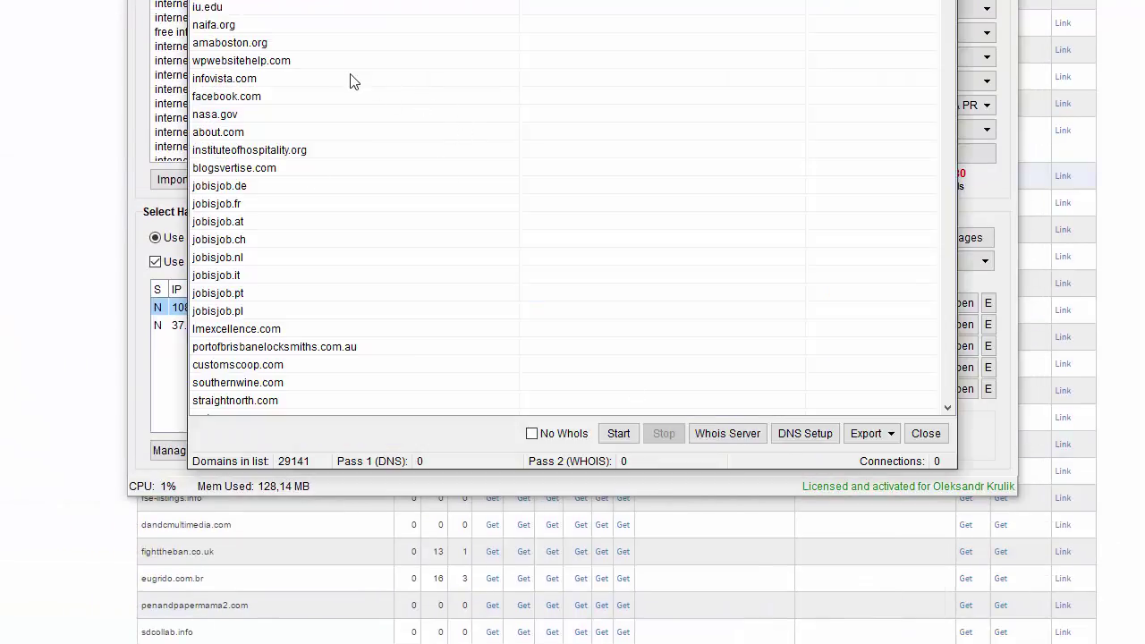
left_click(621, 436)
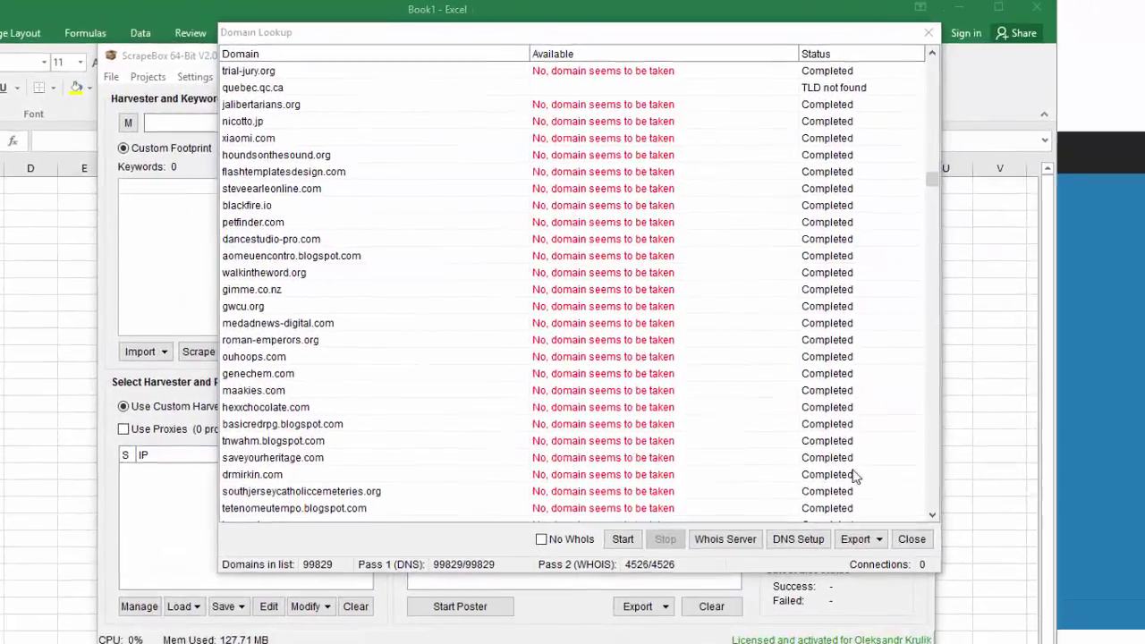
Step: Export the available domains from the Domain Lookup as a text file named awa in the sourcedir folder
left_click(857, 538)
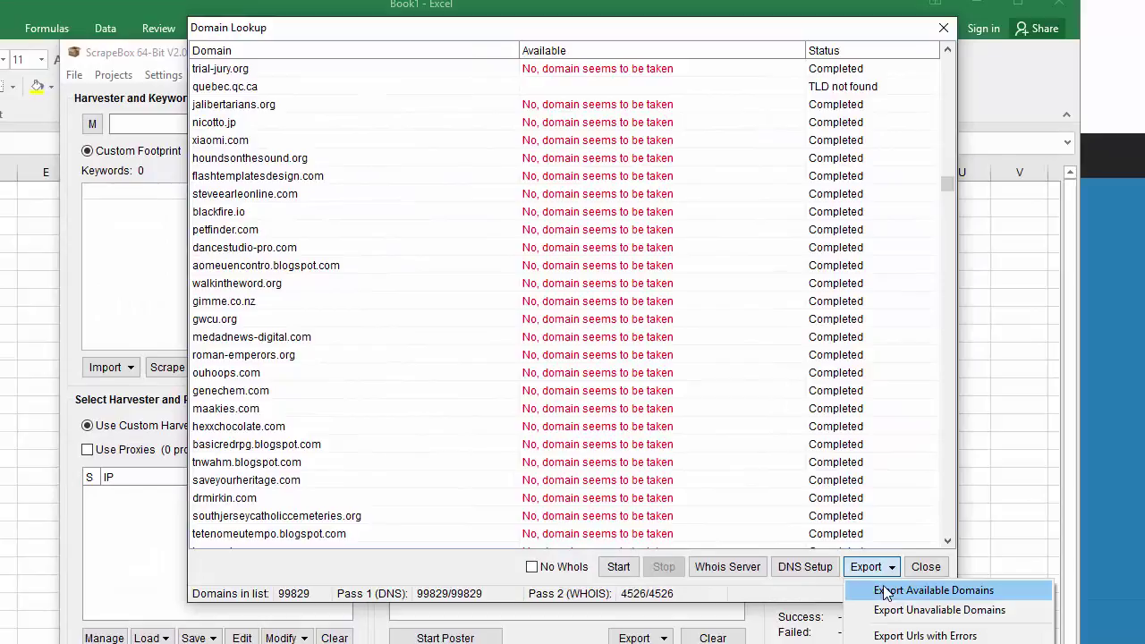
left_click(885, 592)
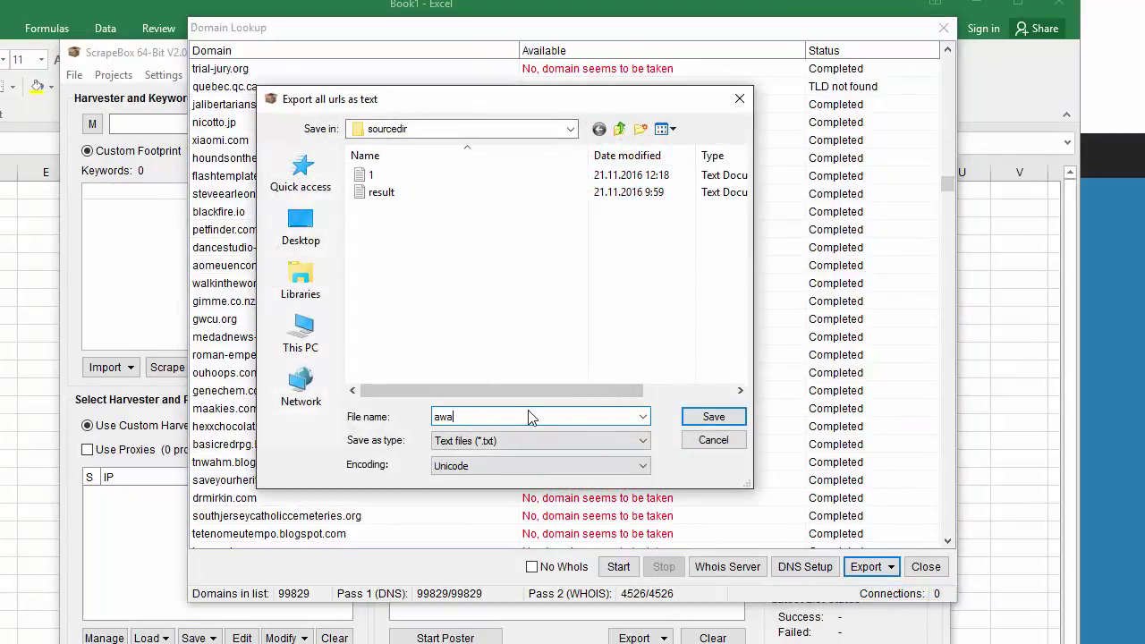
type("awa")
key("Return")
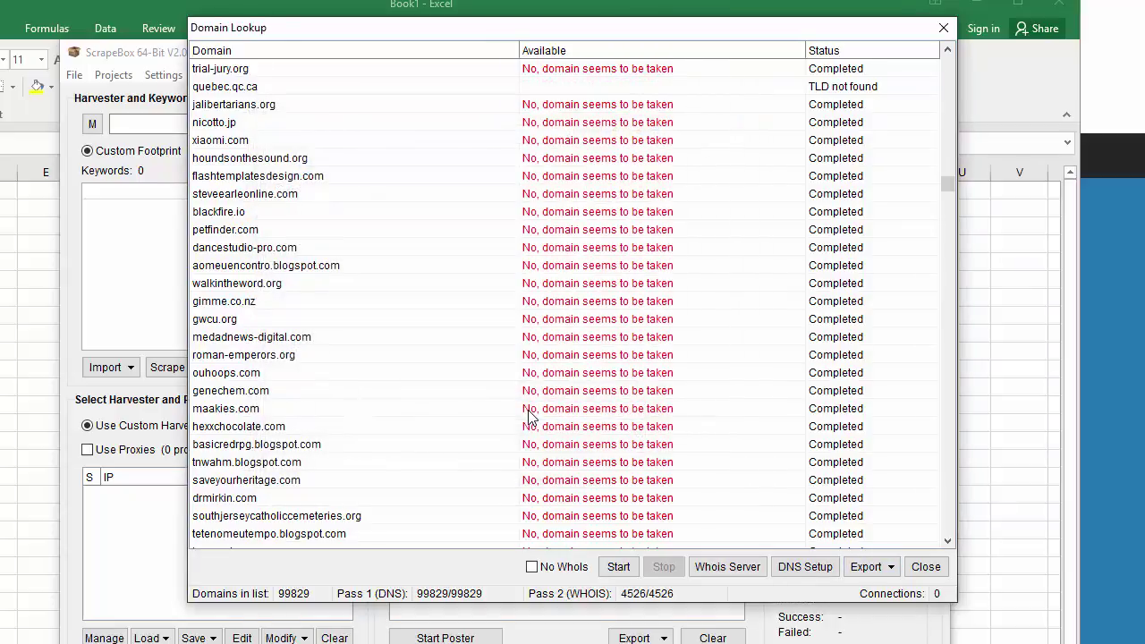
Step: Open the exported awa text file from the sourcedir folder and copy all its domains
left_click(884, 566)
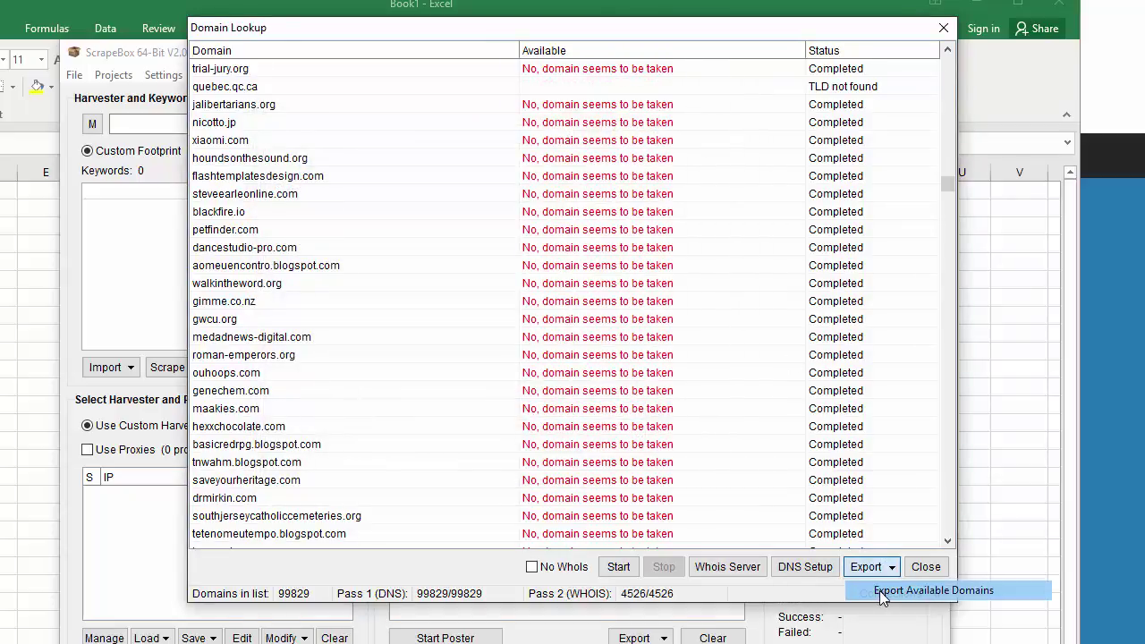
left_click(885, 592)
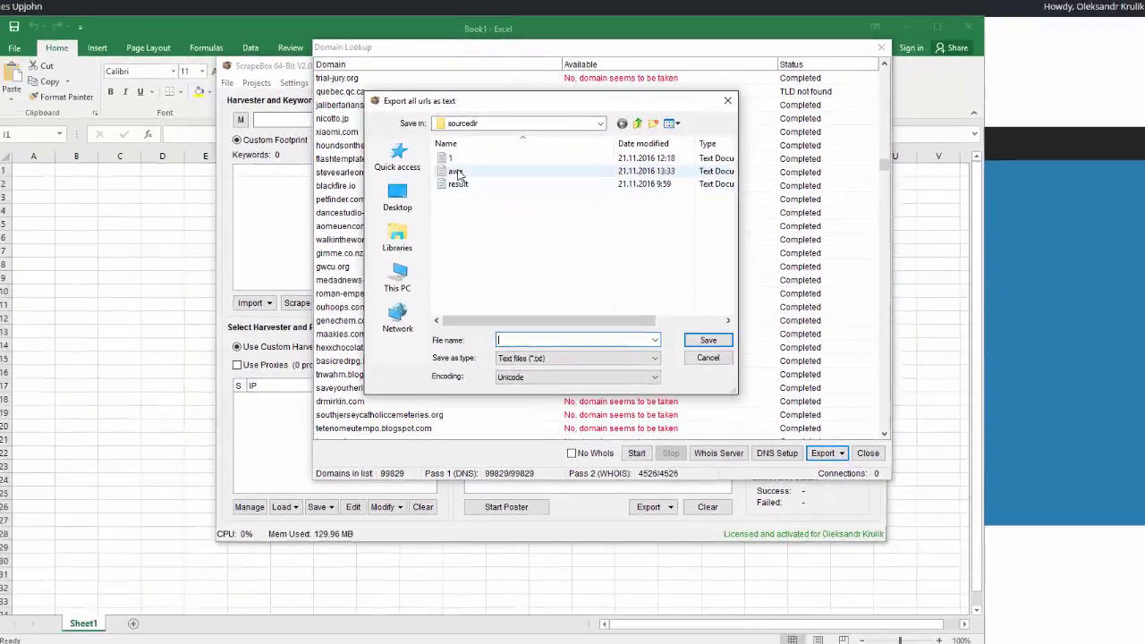
right_click(382, 191)
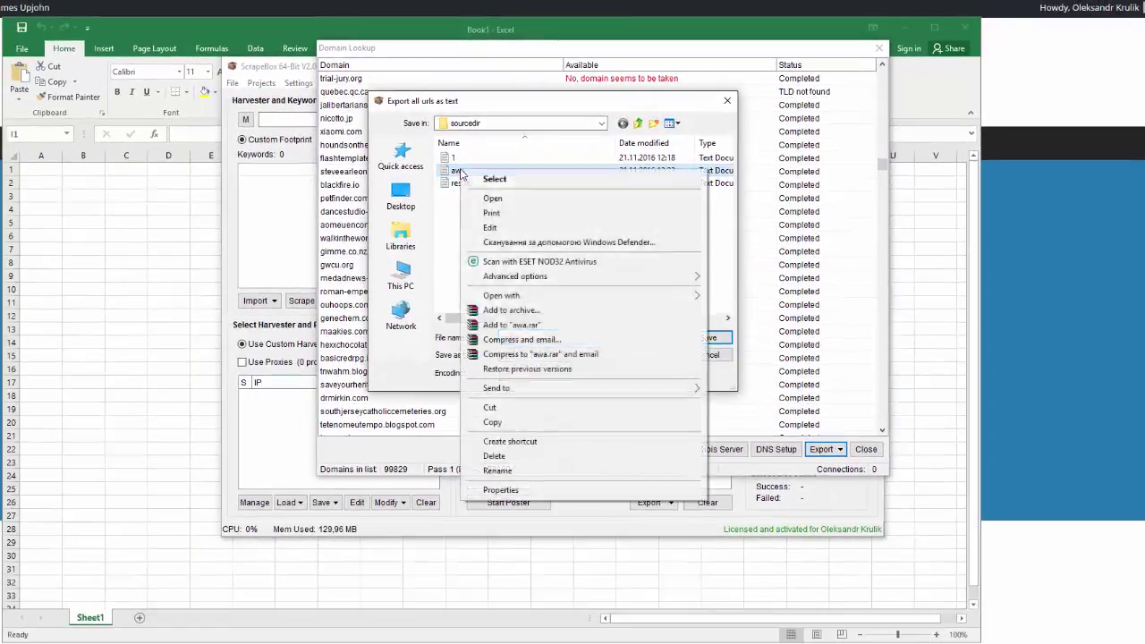
left_click(492, 197)
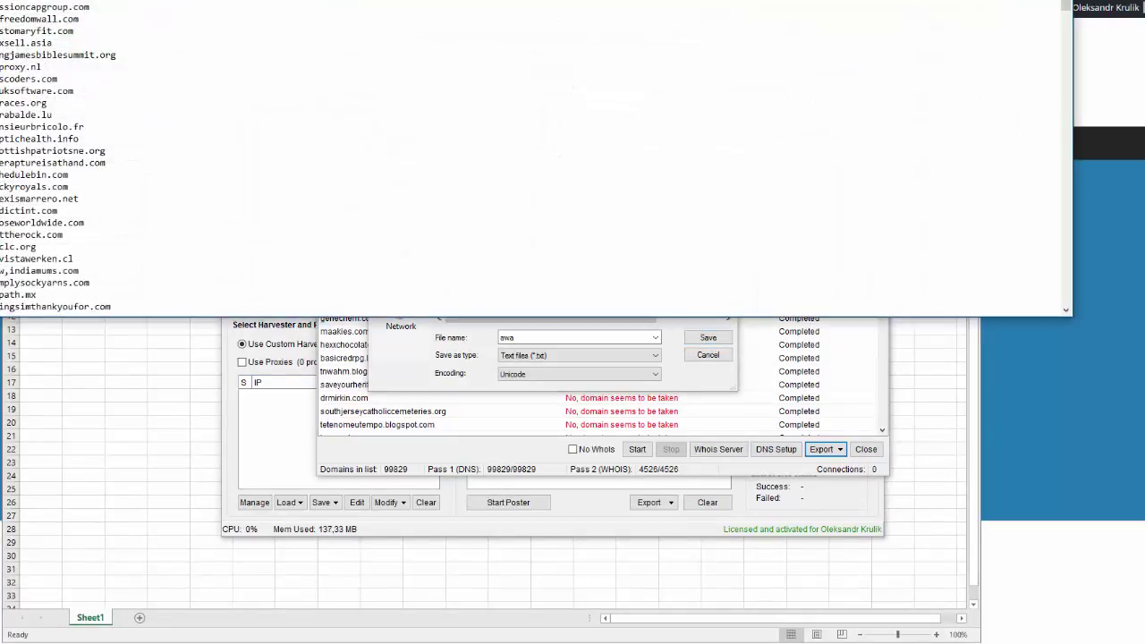
key("ctrl+a")
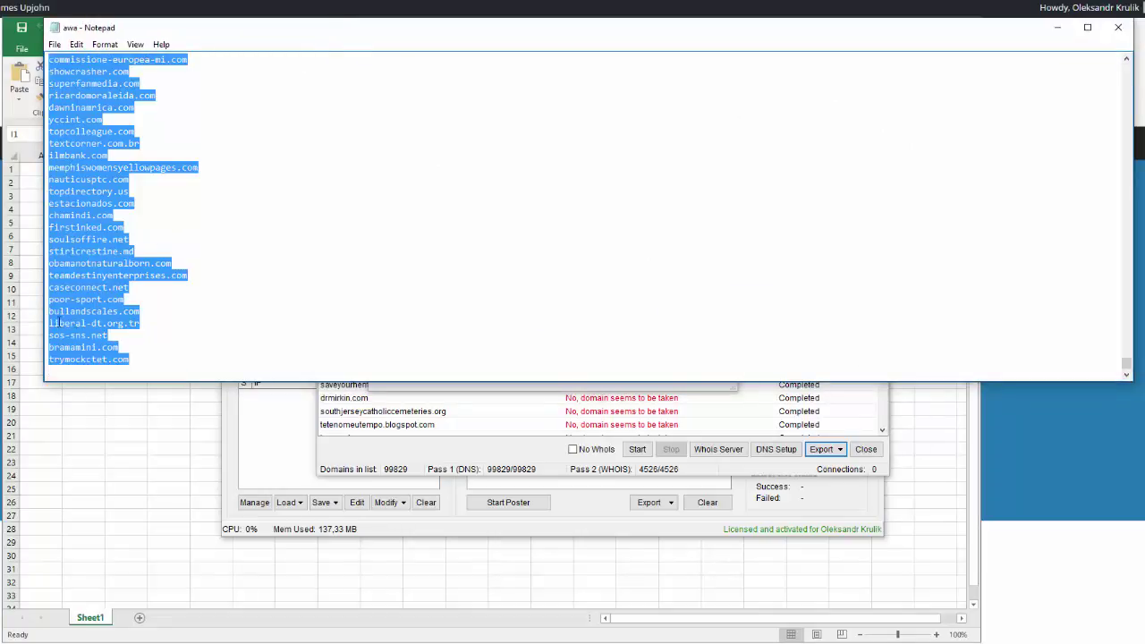
key("ctrl+c")
Step: Switch to the Book1 workbook in Excel and paste the copied domains into column A from cell A1
left_click(24, 195)
left_click(30, 169)
key("ctrl+v")
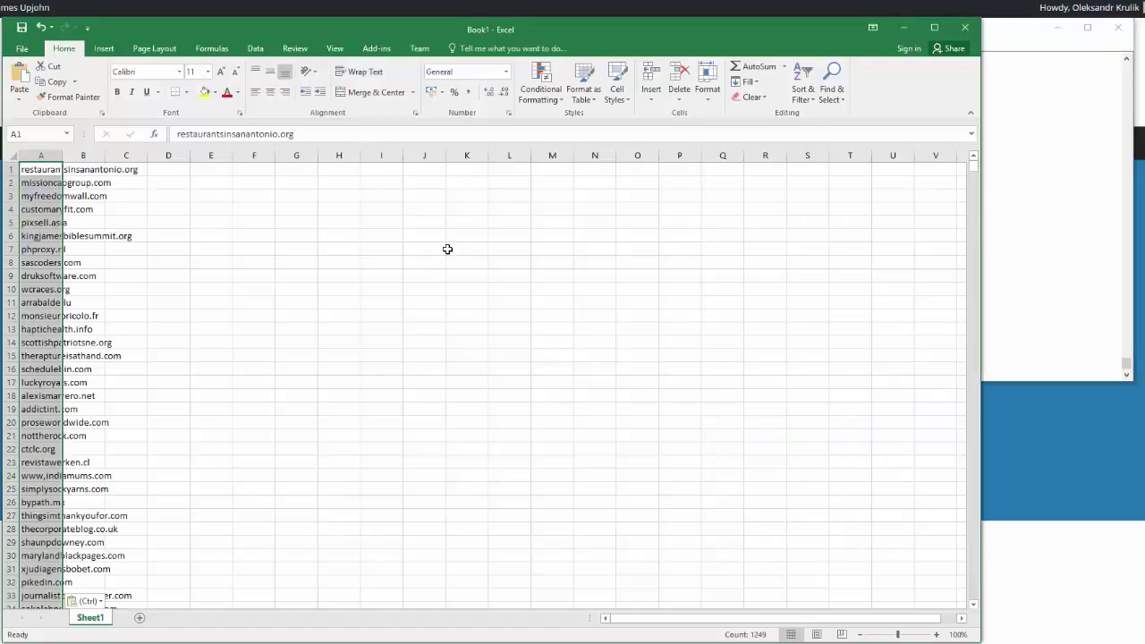
scroll(441, 248, "down", 20)
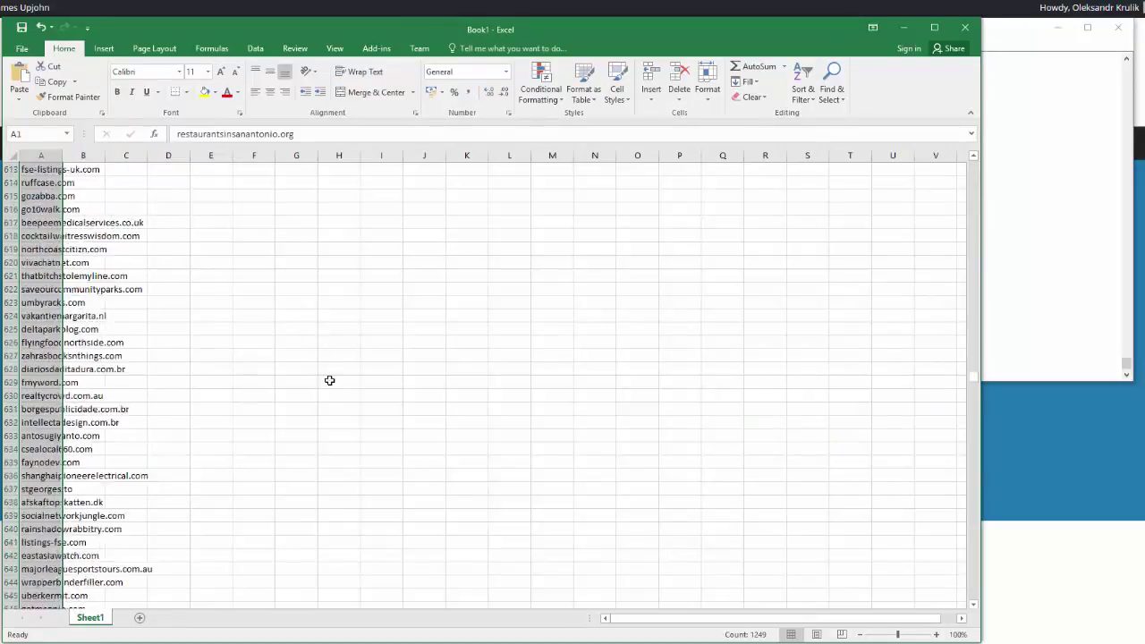
scroll(330, 382, "down", 20)
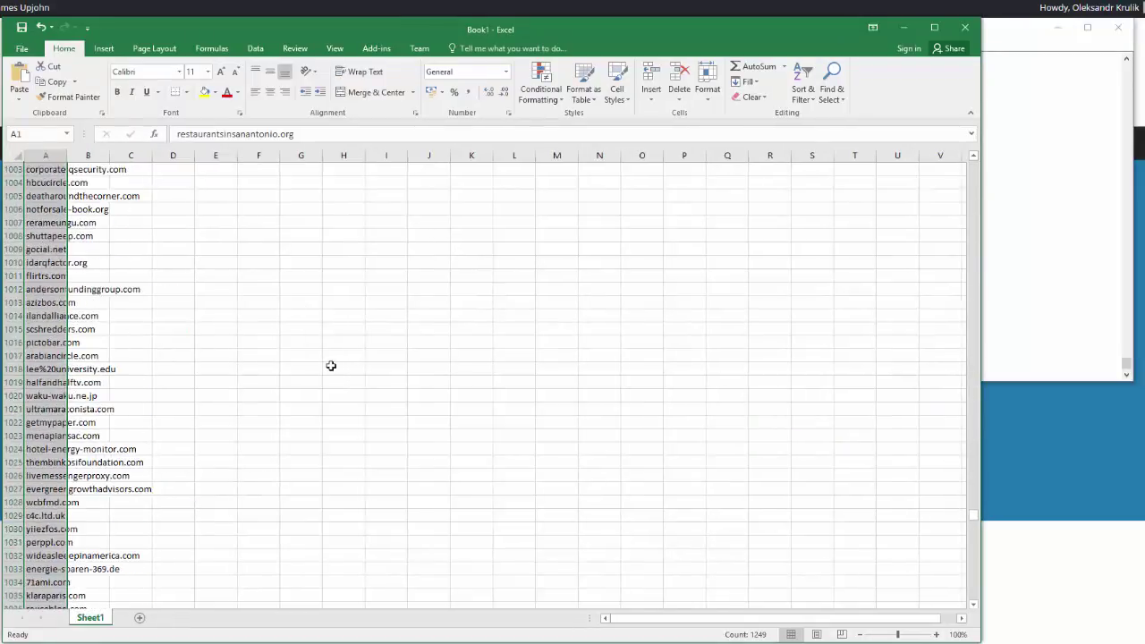
scroll(330, 365, "down", 20)
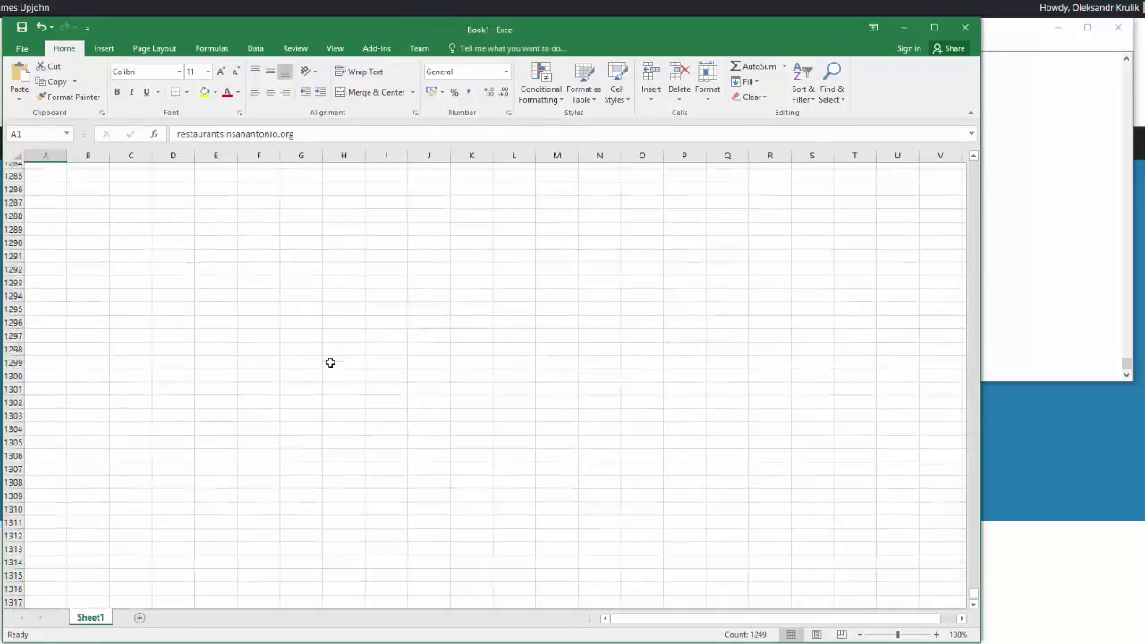
scroll(330, 361, "up", 17)
scroll(327, 358, "down", 6)
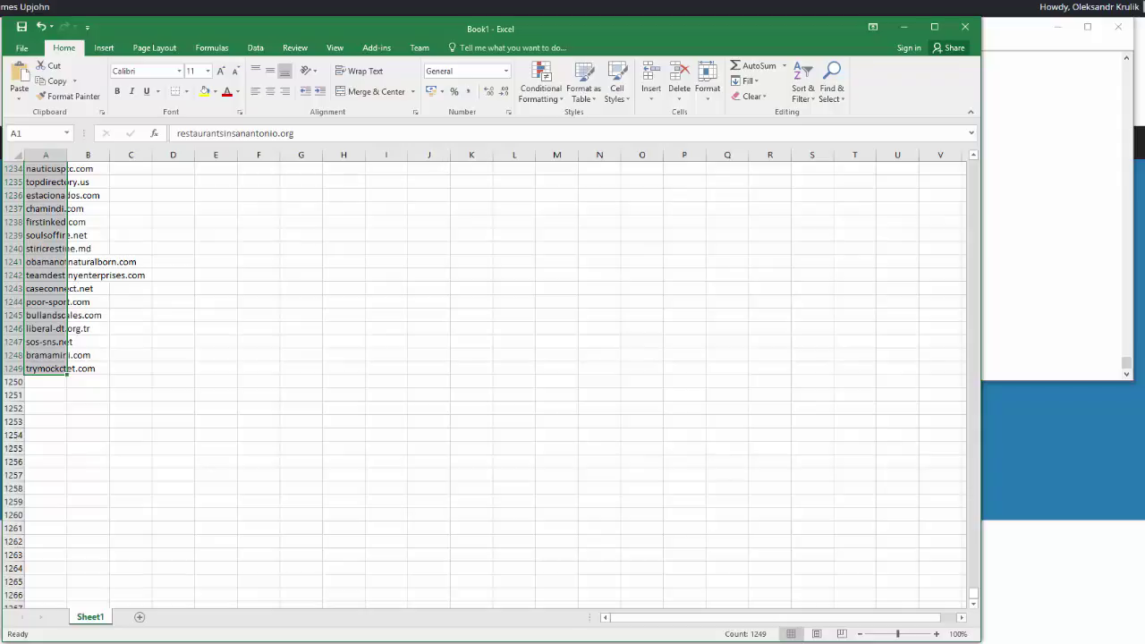
Step: Switch to the Ranking Rabbit Bulk URL Checker page and paste the copied domains into the URL box, removing the trailing blank line
key("alt+Tab")
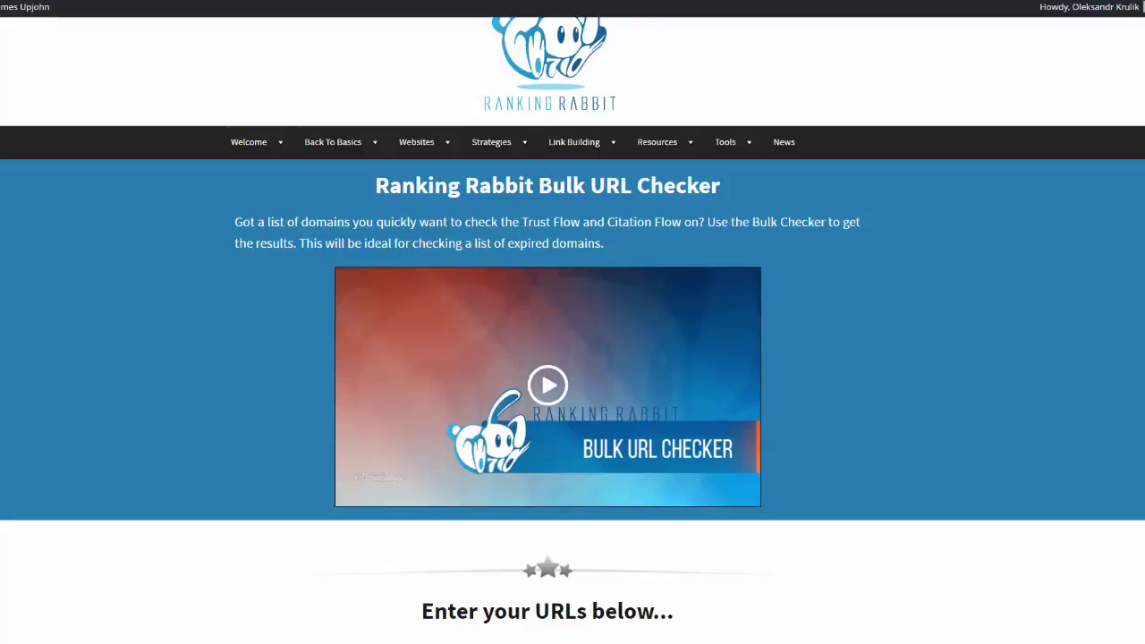
mouse_move(500, 145)
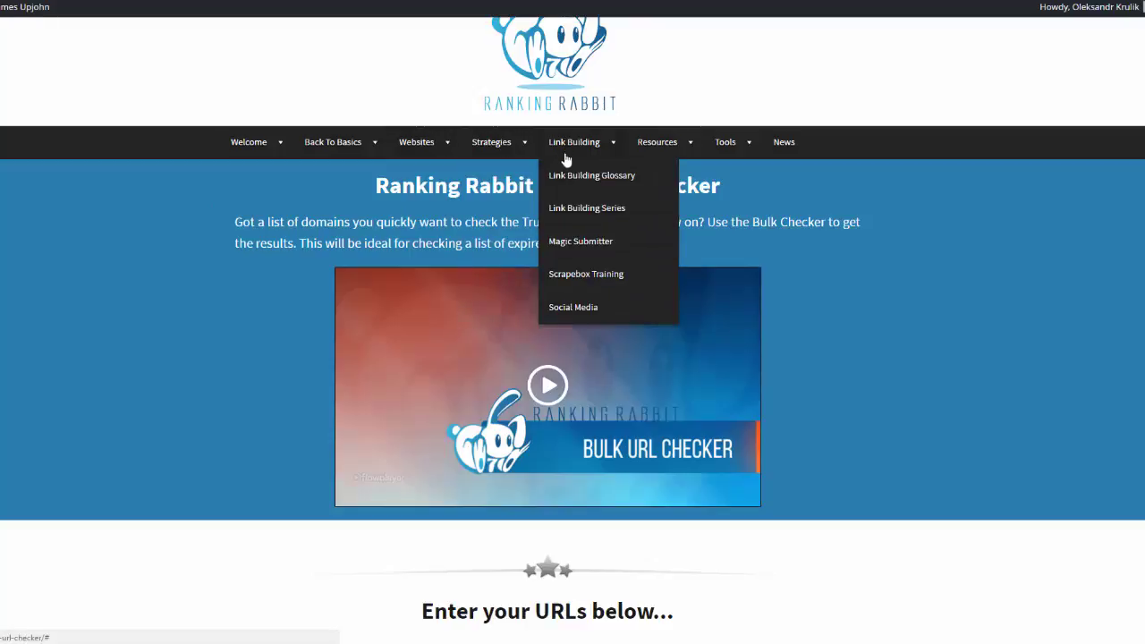
mouse_move(646, 167)
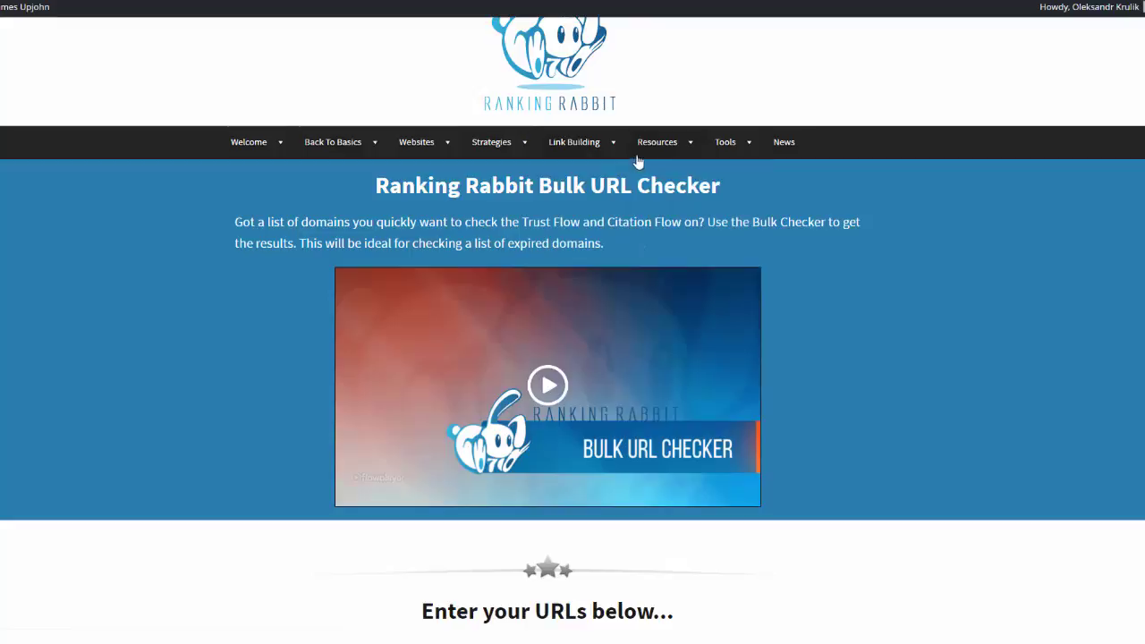
mouse_move(690, 171)
mouse_move(713, 151)
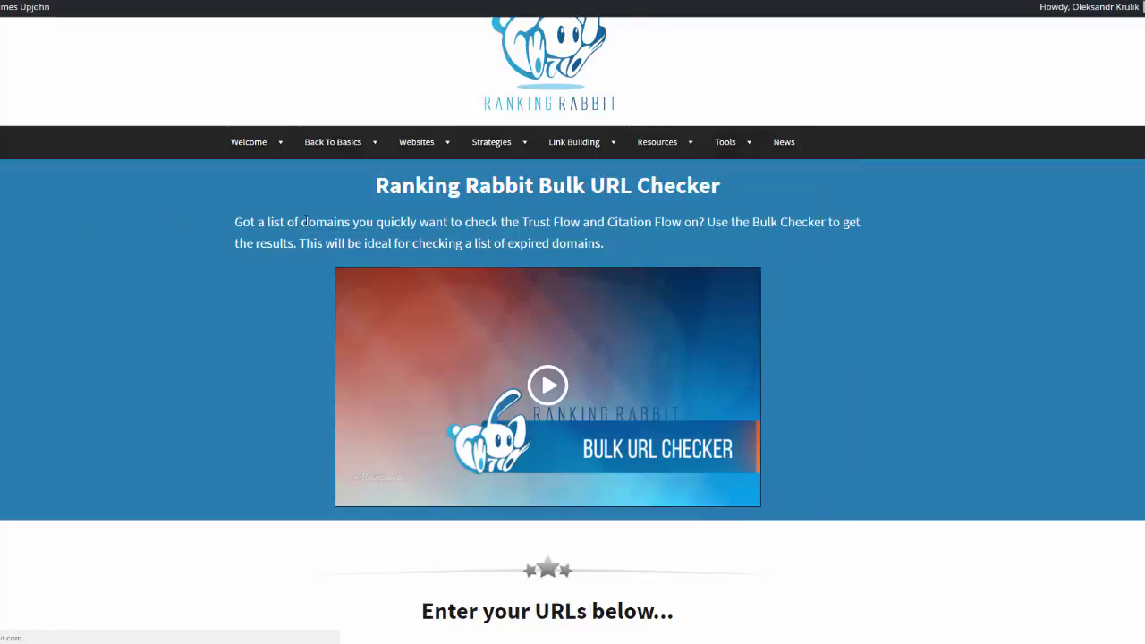
scroll(189, 191, "down", 4)
left_click(411, 333)
right_click(411, 333)
left_click(444, 413)
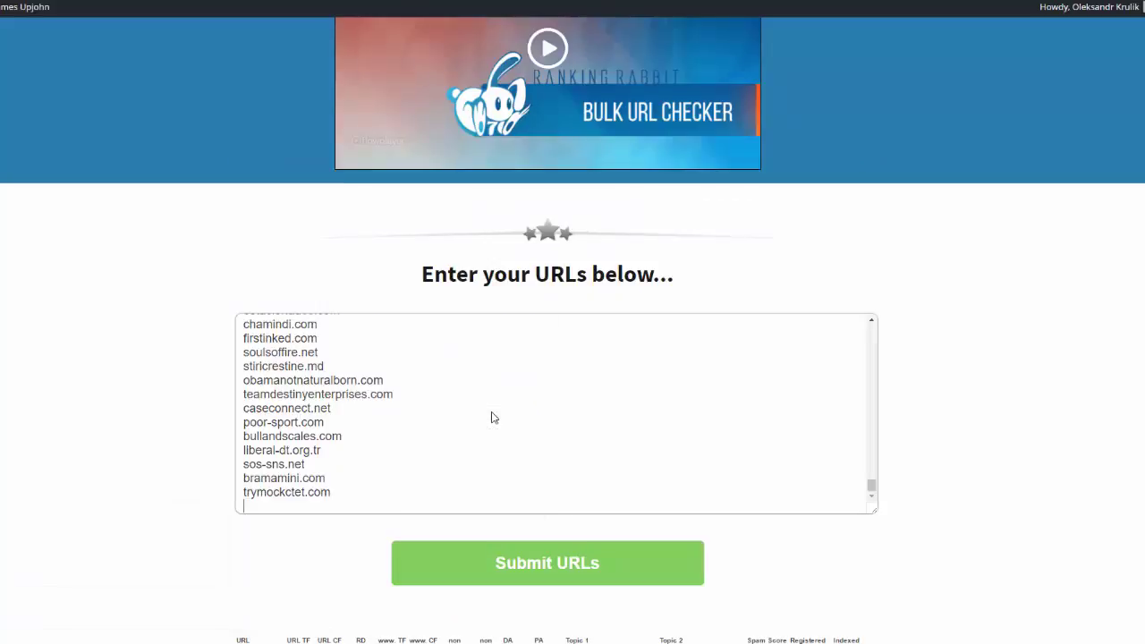
key("BackSpace")
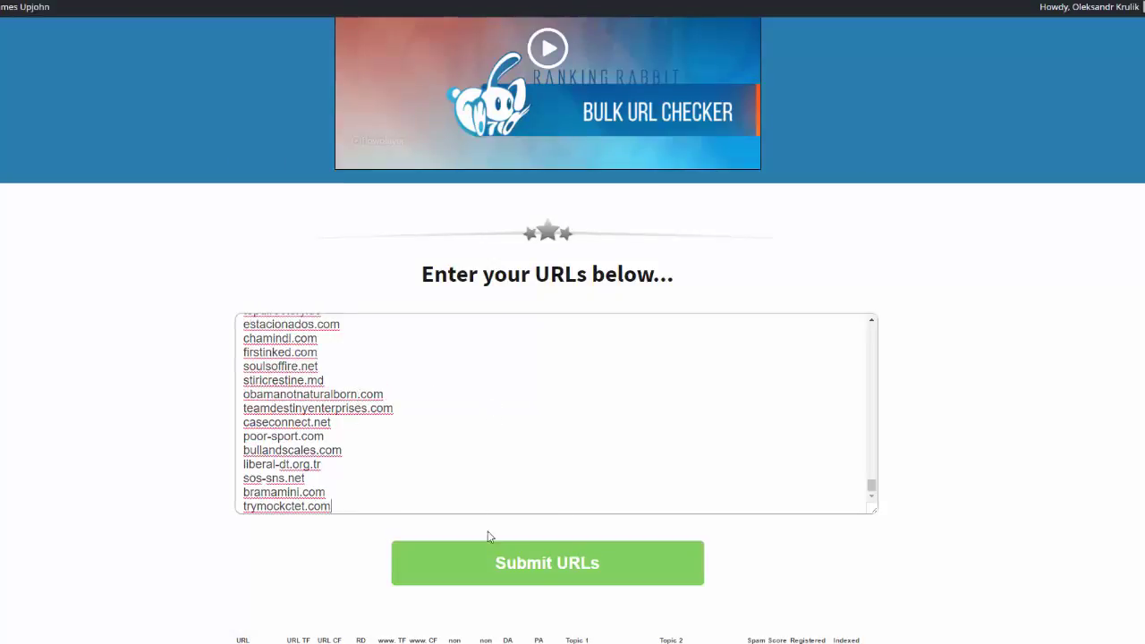
Step: Submit the pasted domain list to the bulk checker for its Trust Flow and Citation Flow metrics
left_click(544, 561)
scroll(530, 447, "down", 2)
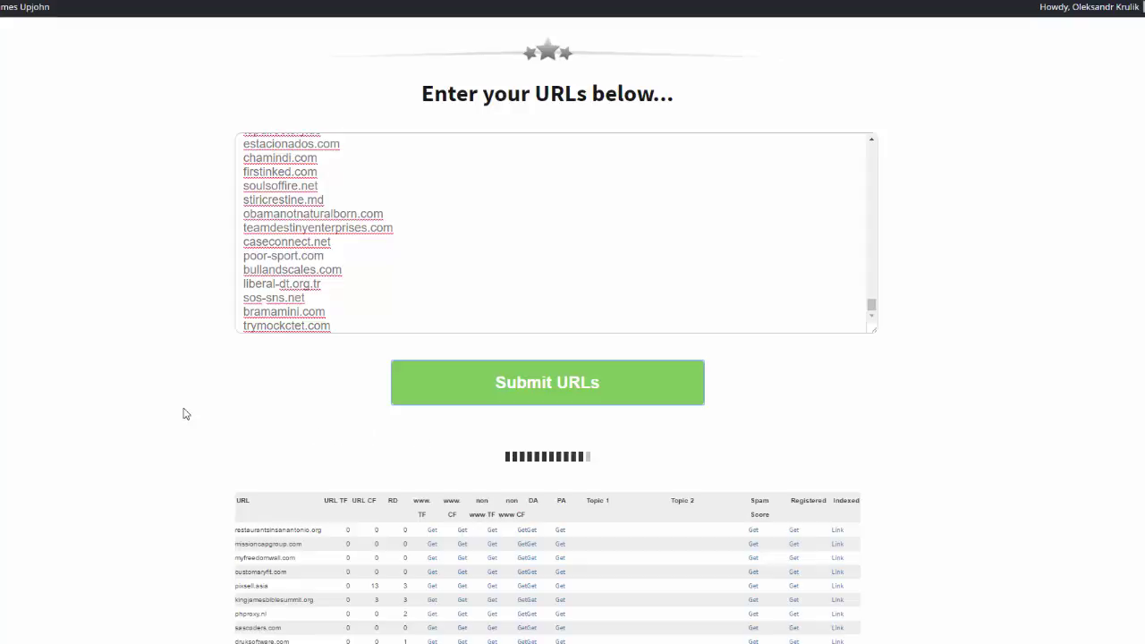
scroll(391, 409, "down", 3)
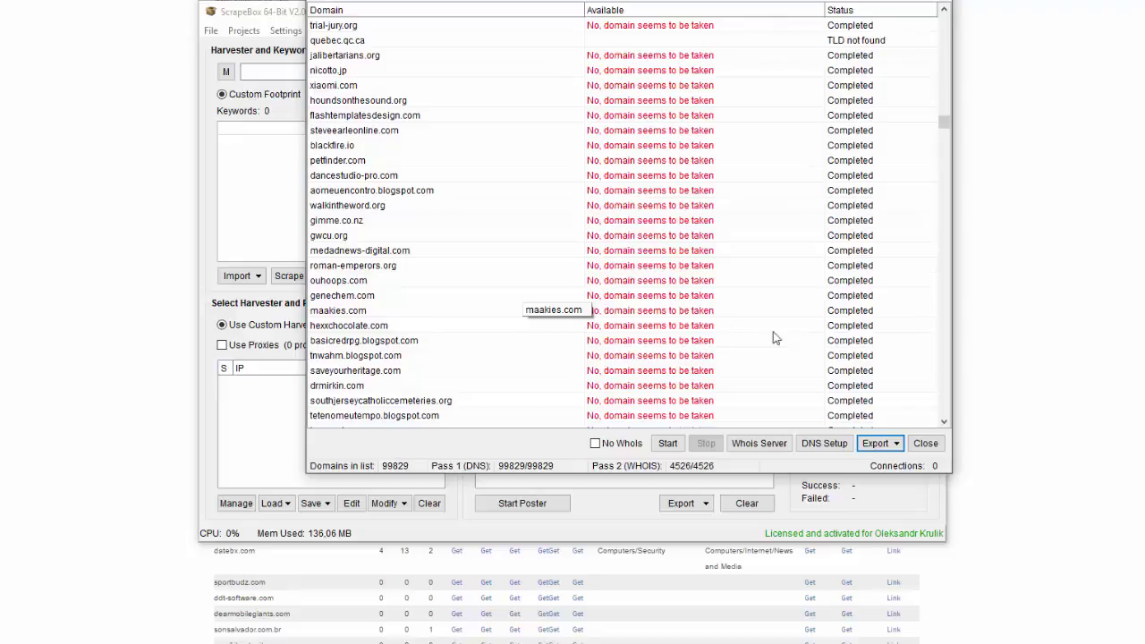
Step: Return to ScrapeBox and close the finished domain availability check window
left_click(925, 443)
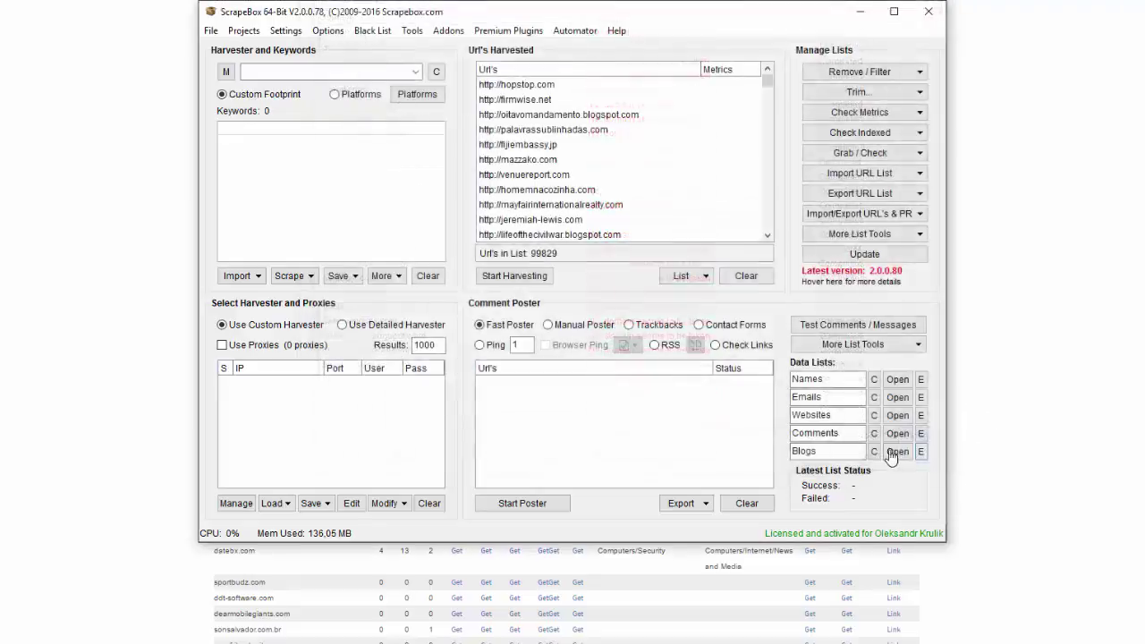
mouse_move(765, 86)
left_mouse_down()
mouse_move(763, 106)
mouse_move(765, 83)
left_mouse_up()
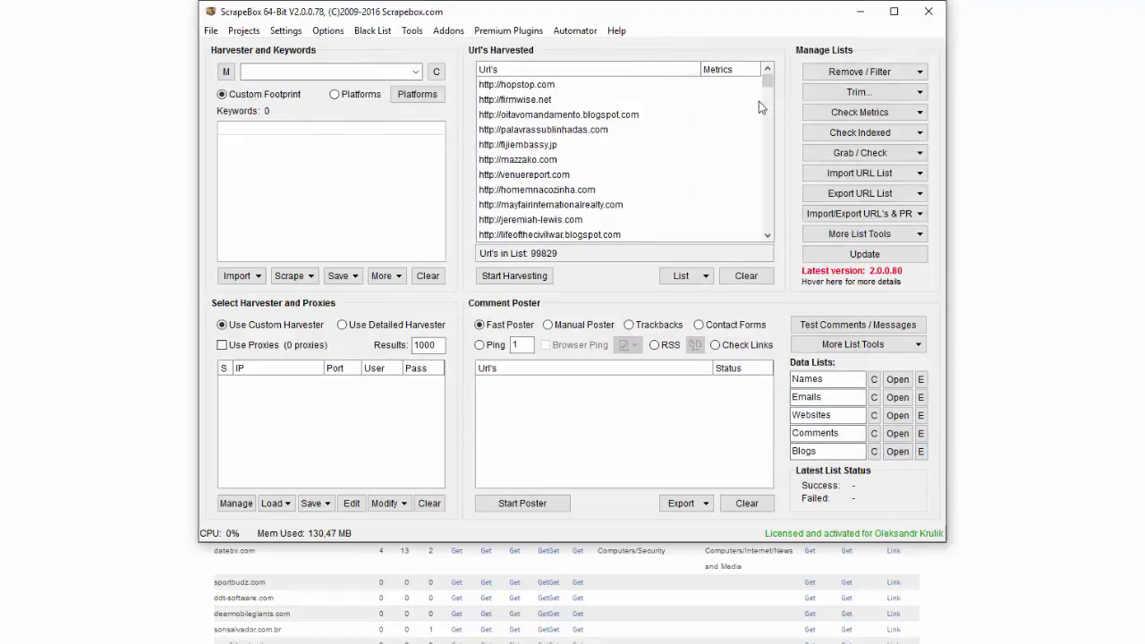
left_click(537, 32)
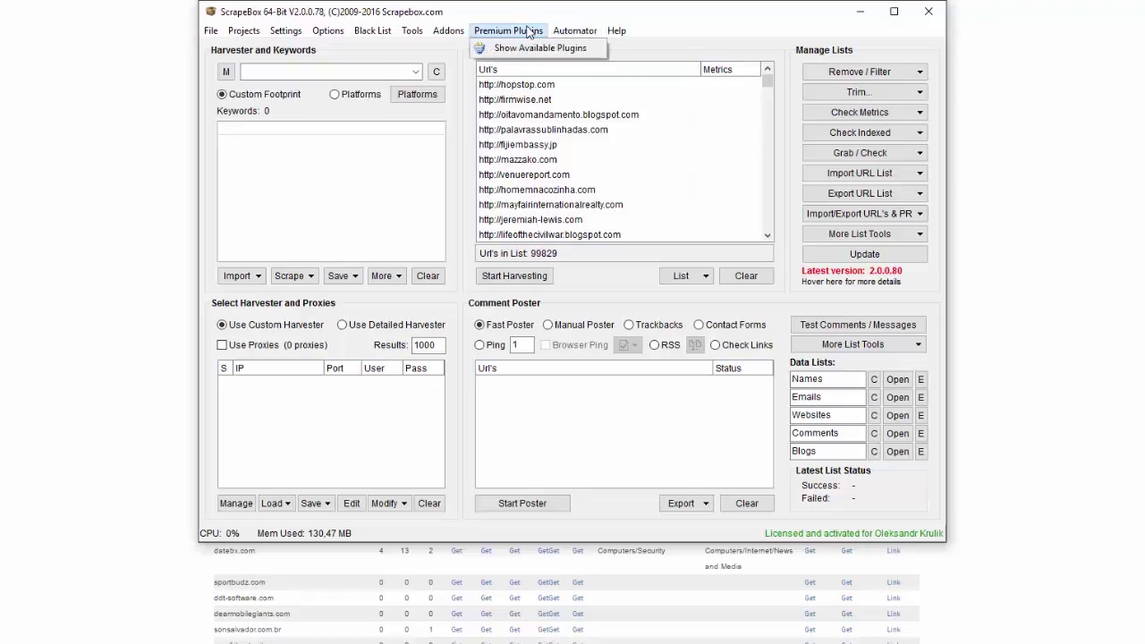
mouse_move(450, 33)
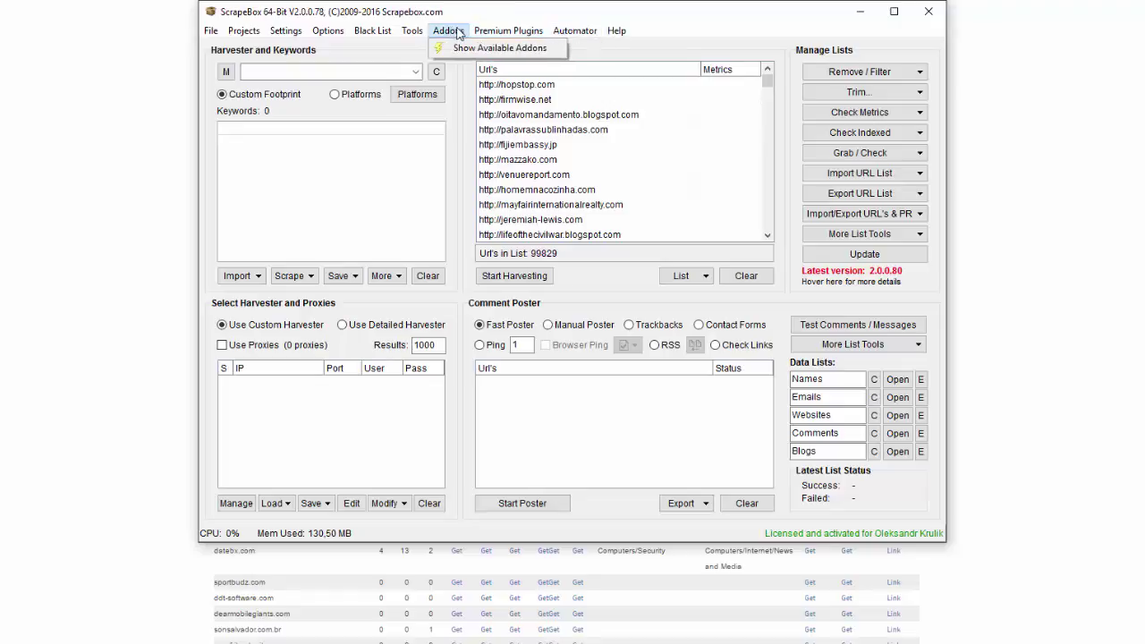
mouse_move(575, 32)
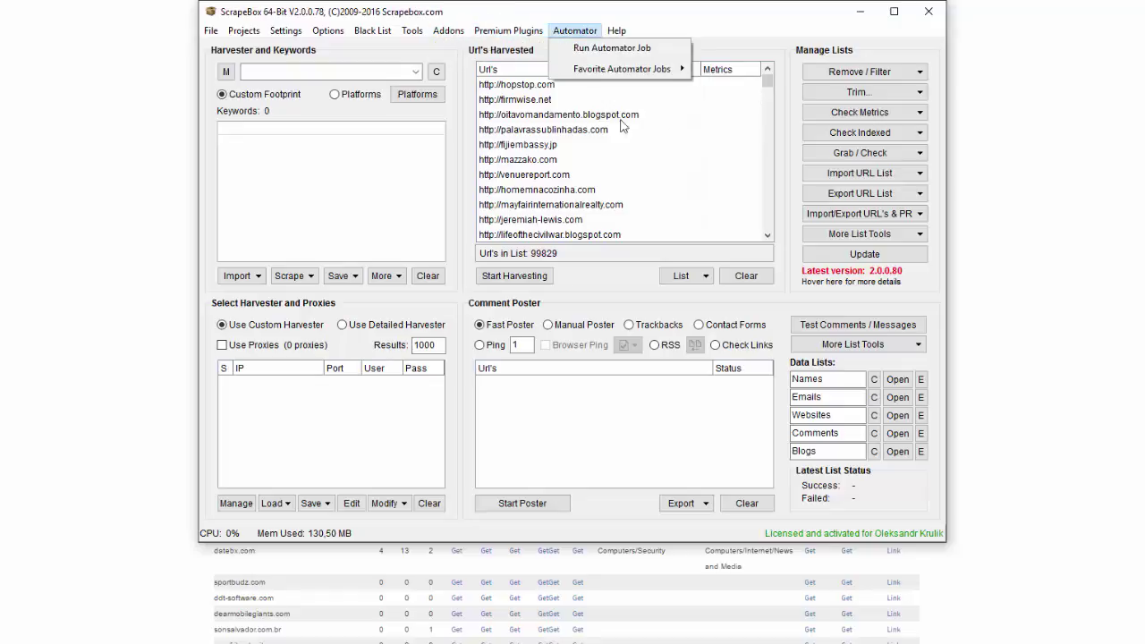
left_click(573, 119)
left_click(573, 116)
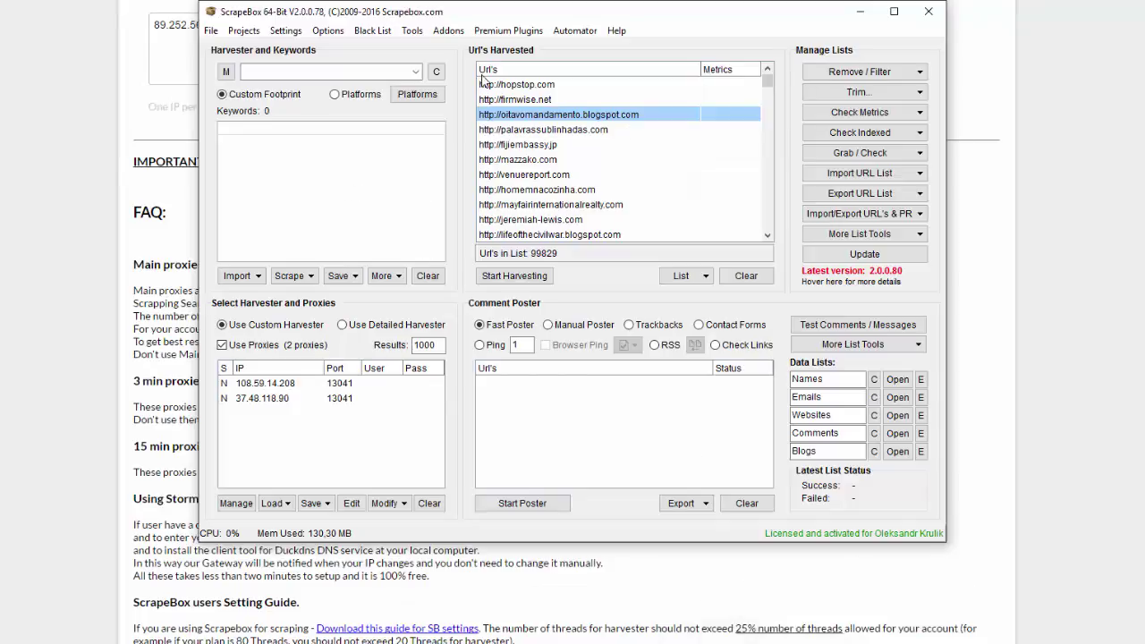
Step: Open the ScrapeBox Link Extractor addon, load the URL list from the harvester and start extracting external links
left_click(448, 31)
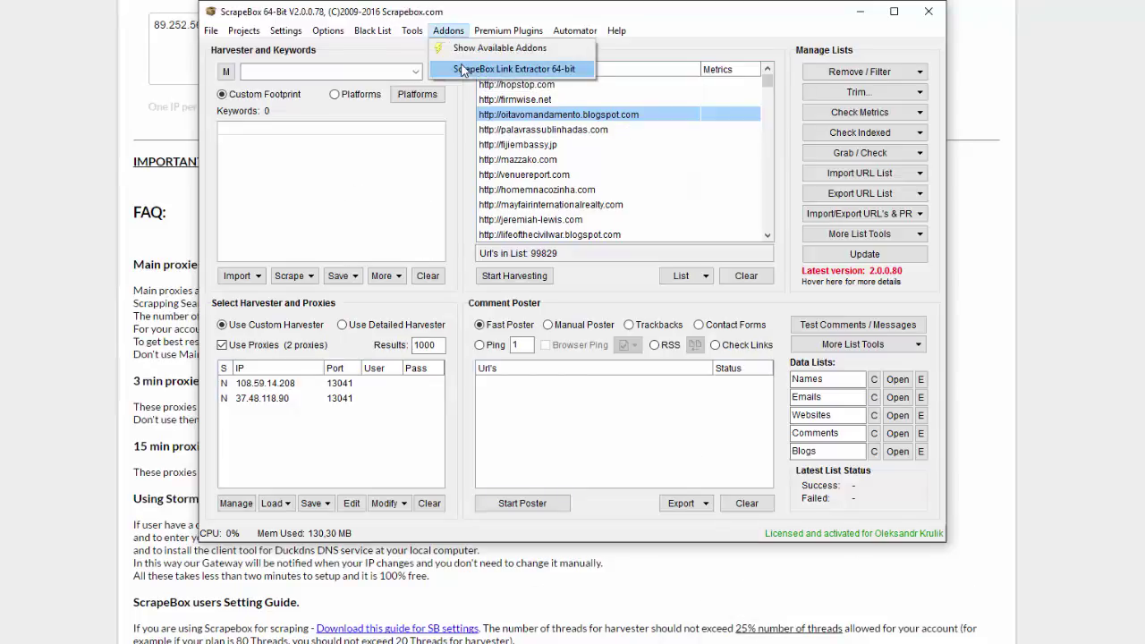
left_click(463, 70)
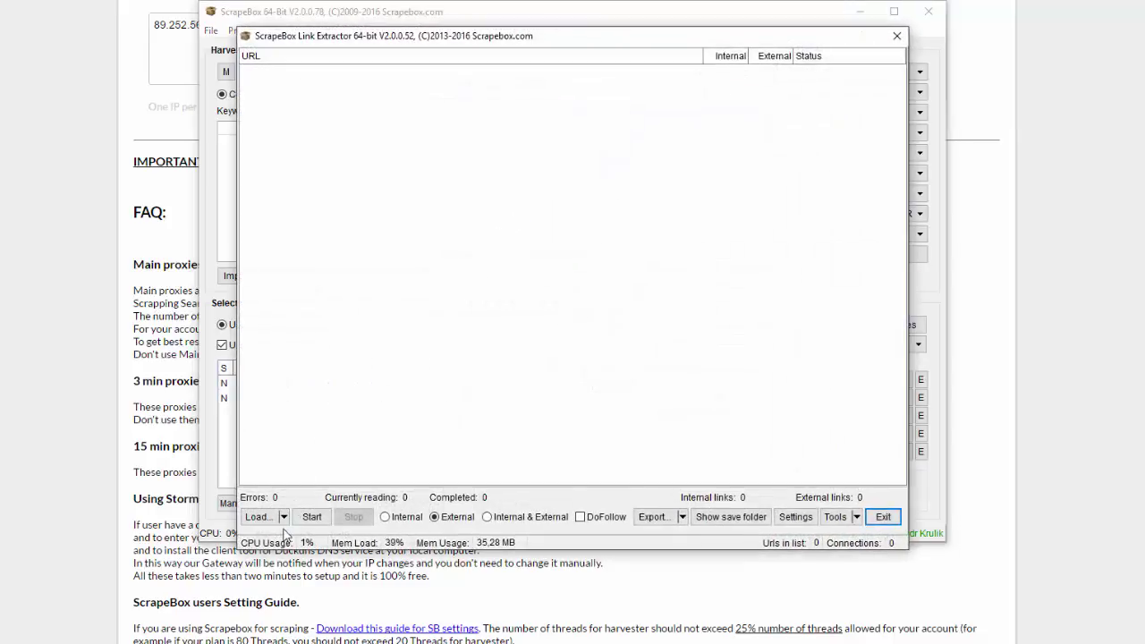
left_click(284, 517)
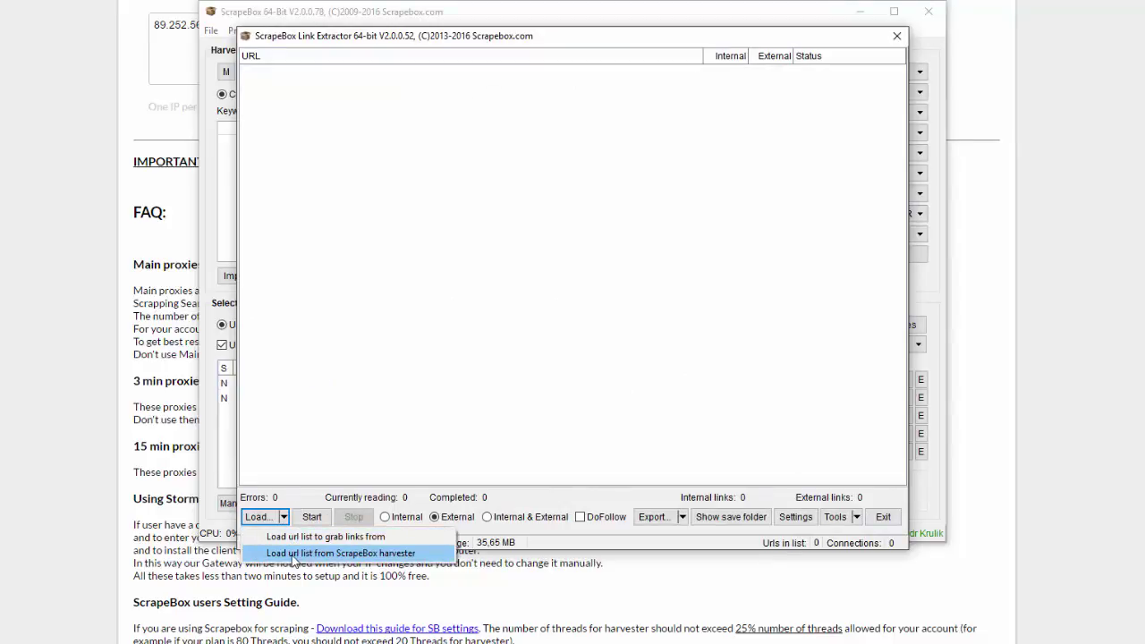
left_click(293, 553)
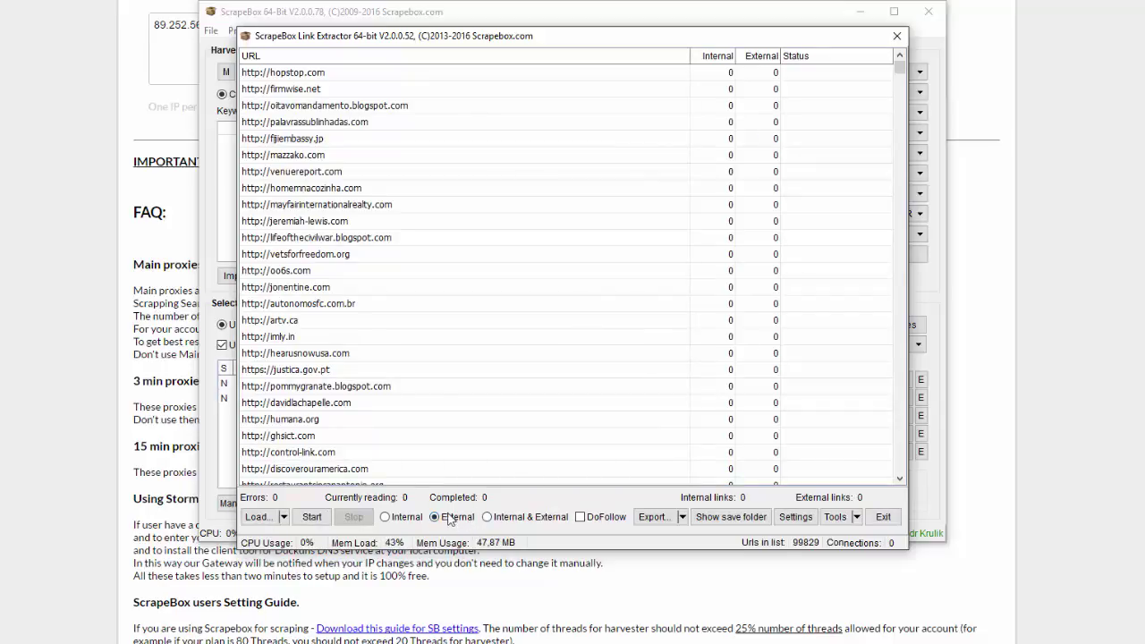
left_click(311, 517)
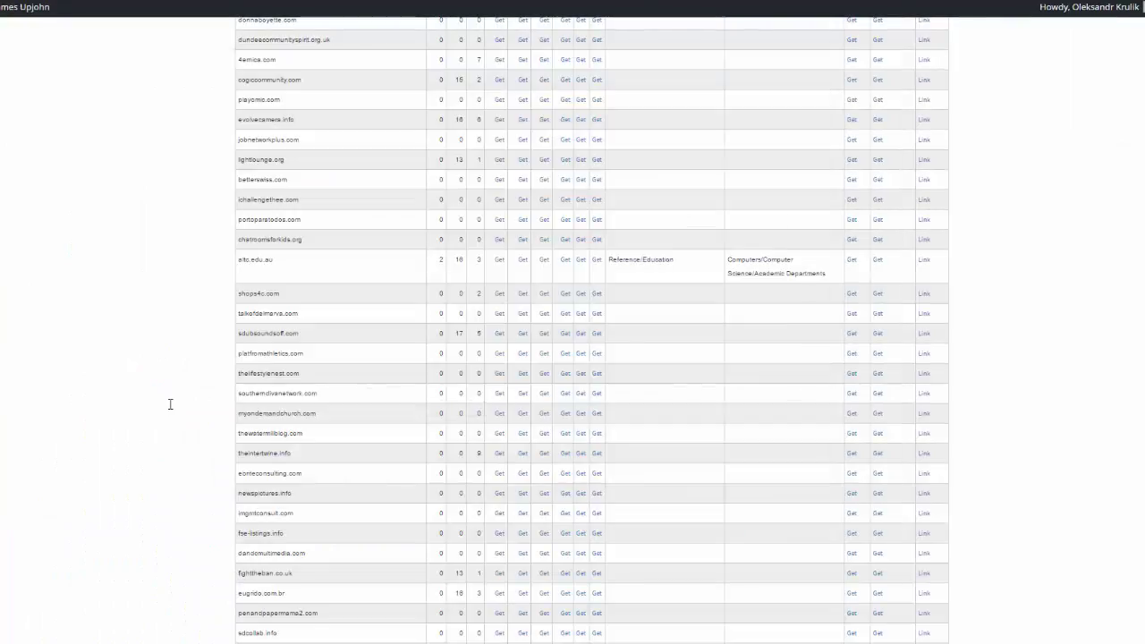
Step: Switch back to the bulk checker results and sort the table by URL TF from highest to lowest
scroll(170, 404, "up", 3)
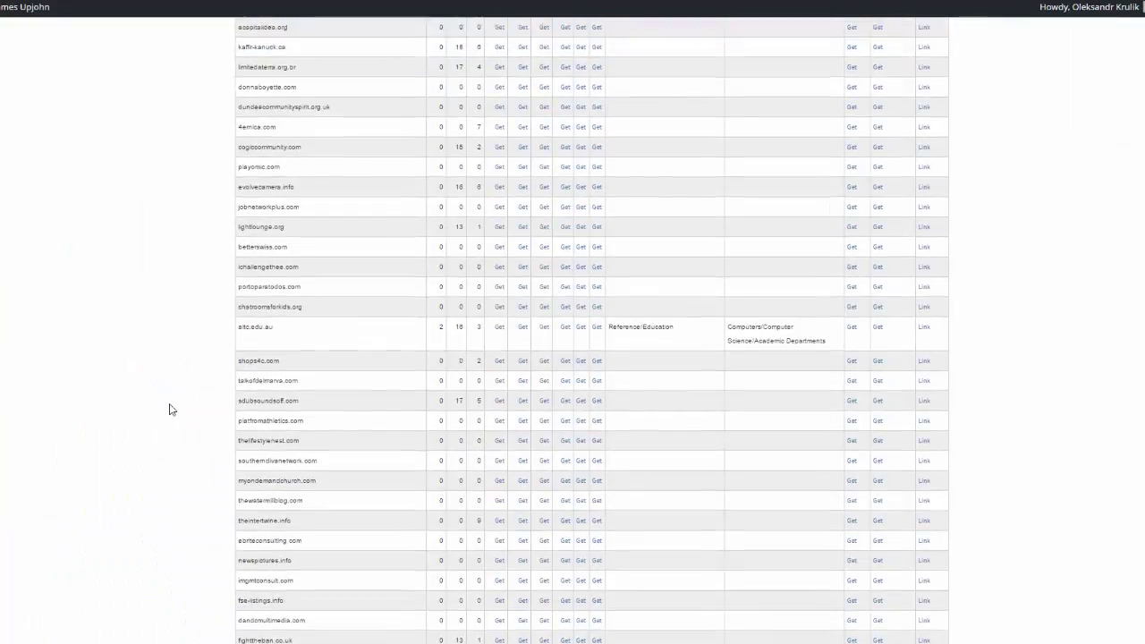
scroll(172, 410, "up", 15)
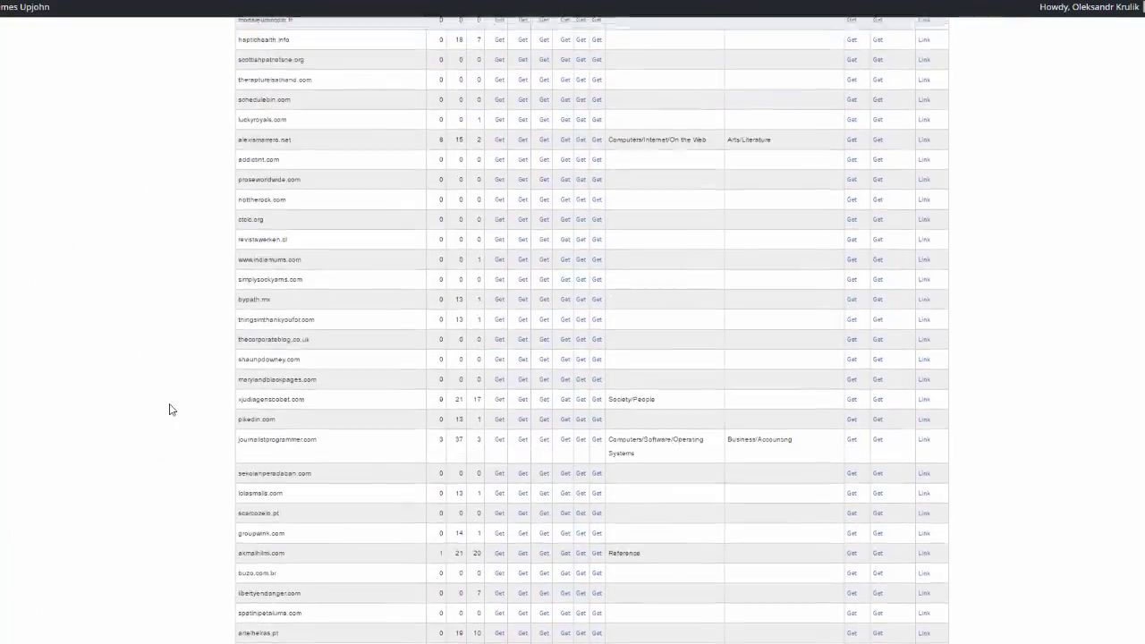
scroll(178, 410, "down", 5)
scroll(251, 424, "down", 2)
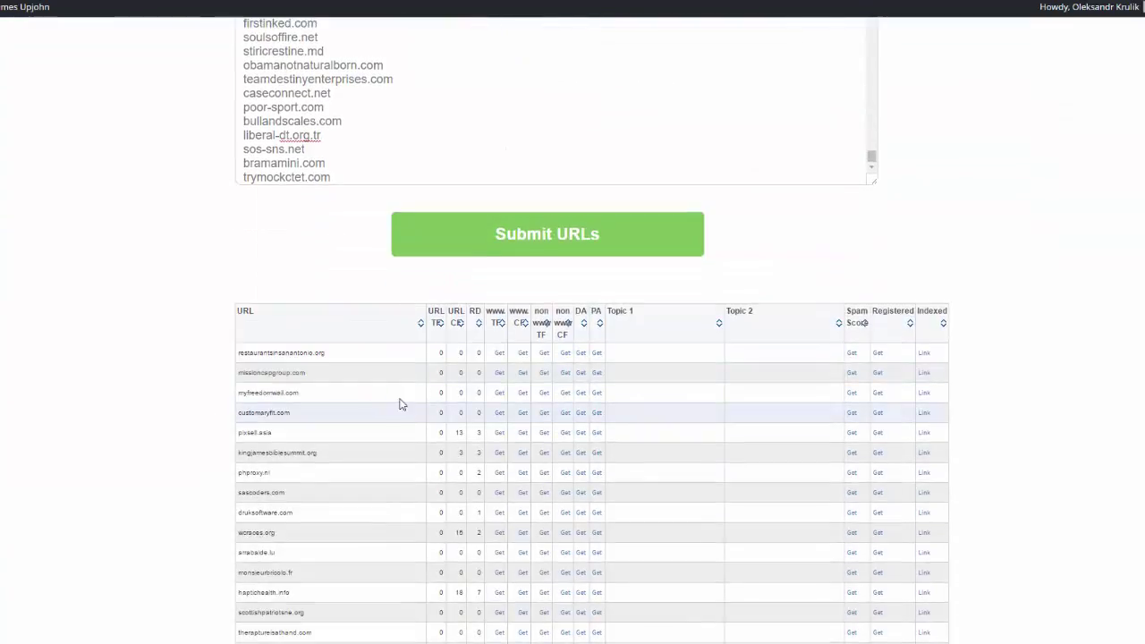
left_click(437, 329)
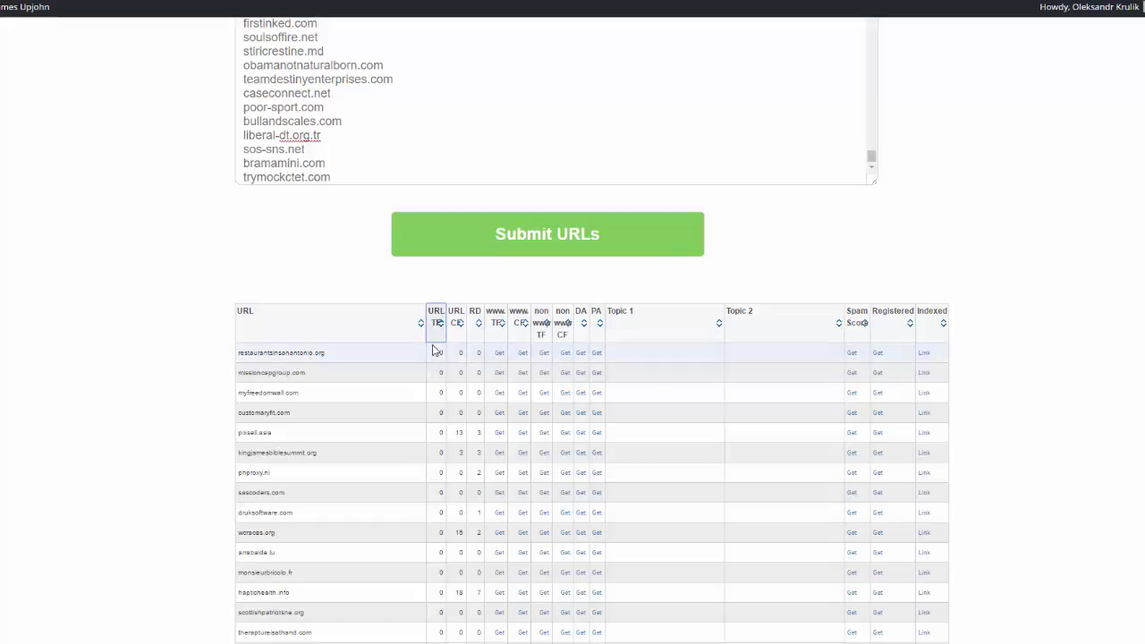
left_click(436, 326)
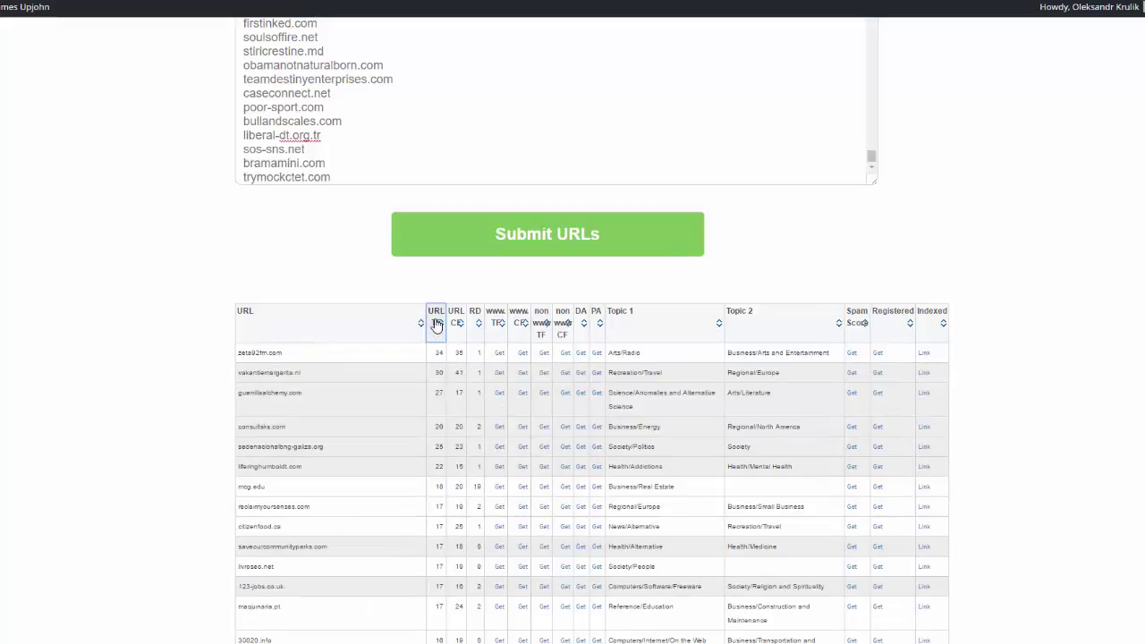
Step: Review the sorted domains and get the DA for the six with the highest URL TF, zeta92fm.com through liferinghumboldt.com
scroll(435, 325, "down", 3)
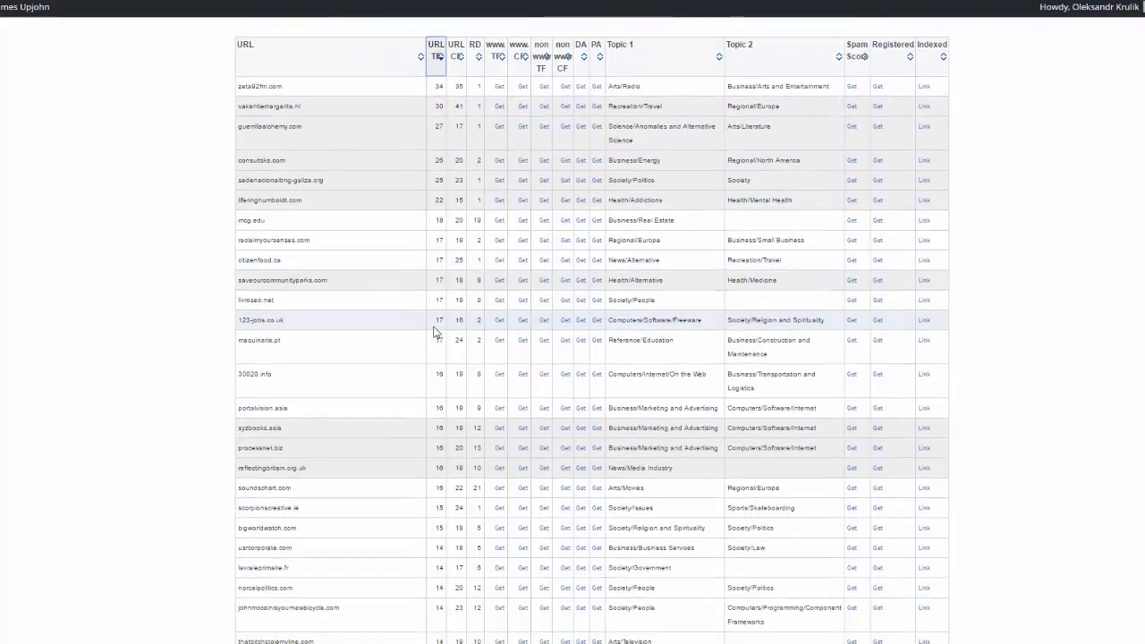
scroll(426, 317, "down", 5)
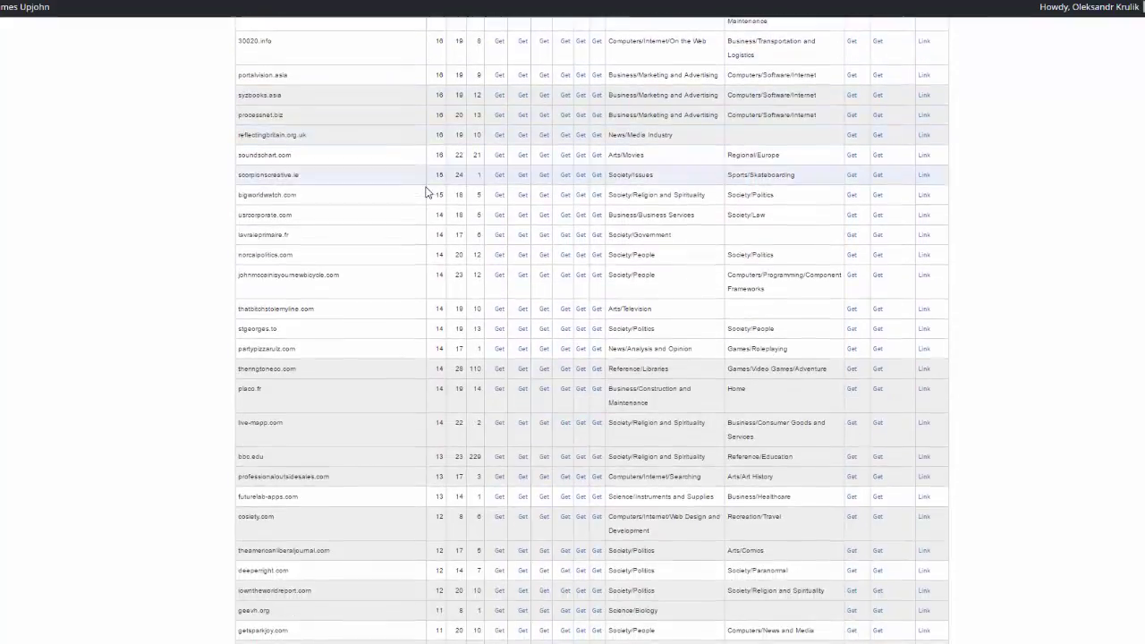
scroll(424, 215, "down", 2)
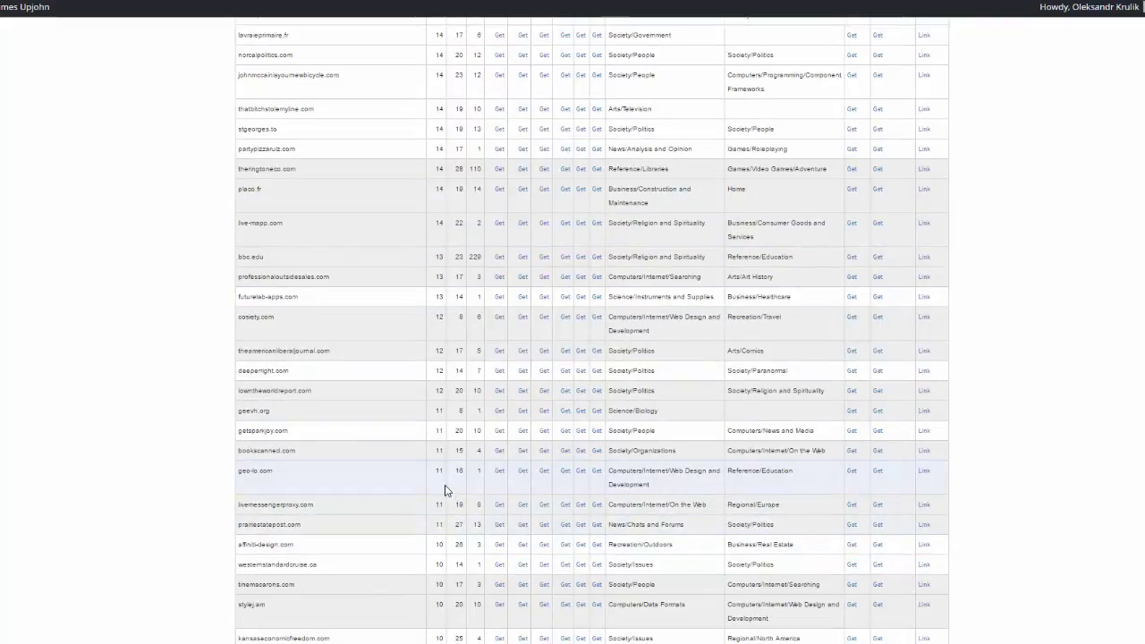
scroll(441, 462, "up", 2)
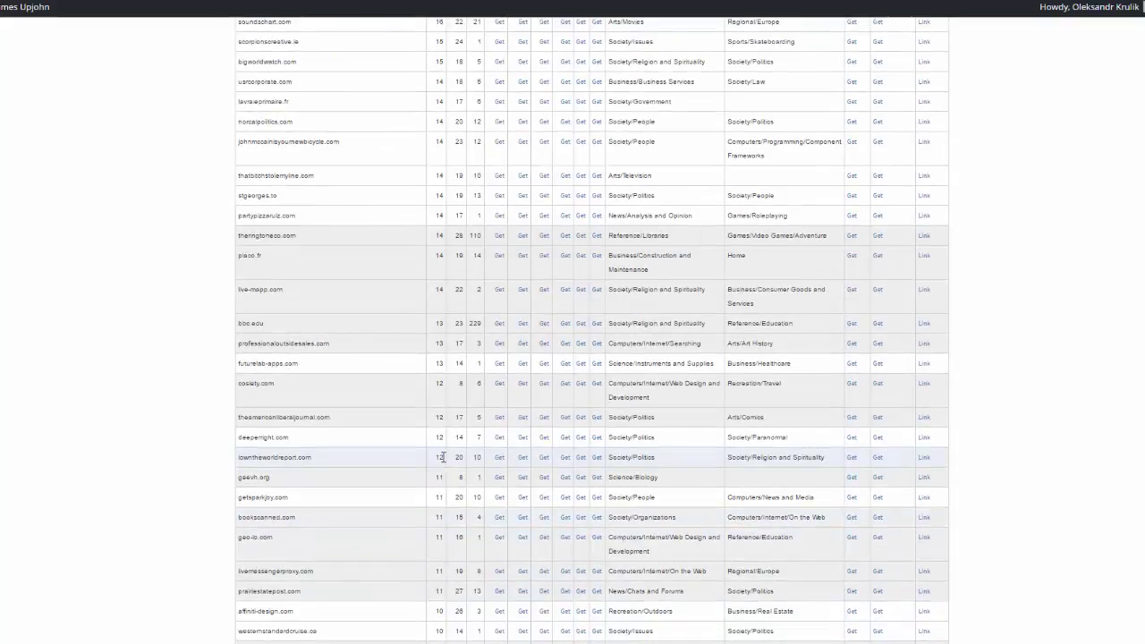
scroll(450, 403, "up", 12)
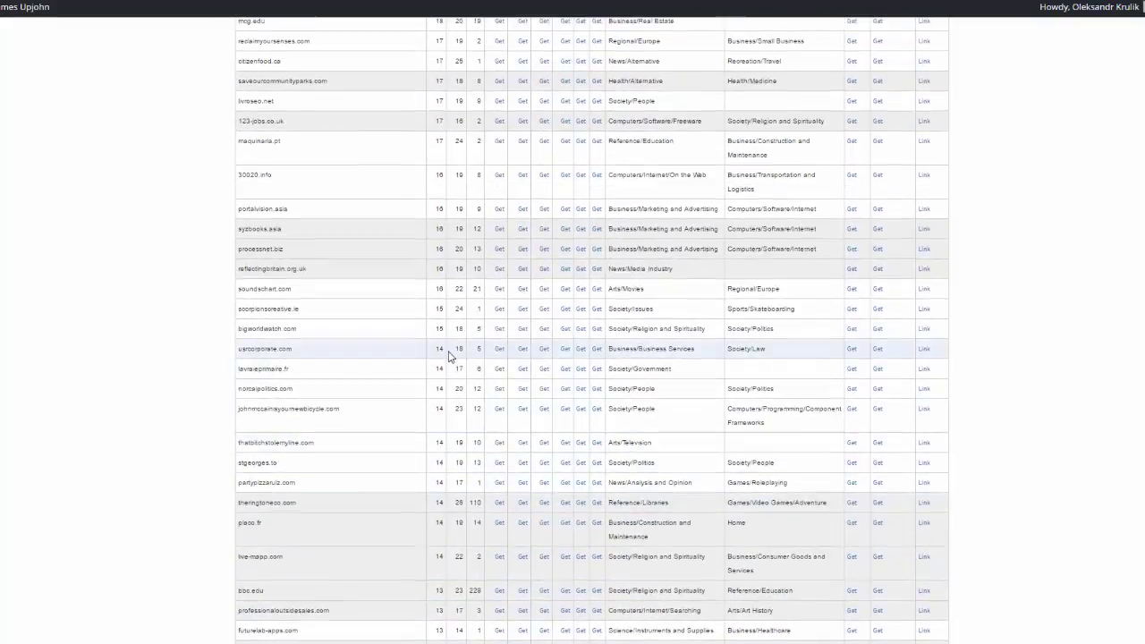
scroll(593, 399, "down", 4)
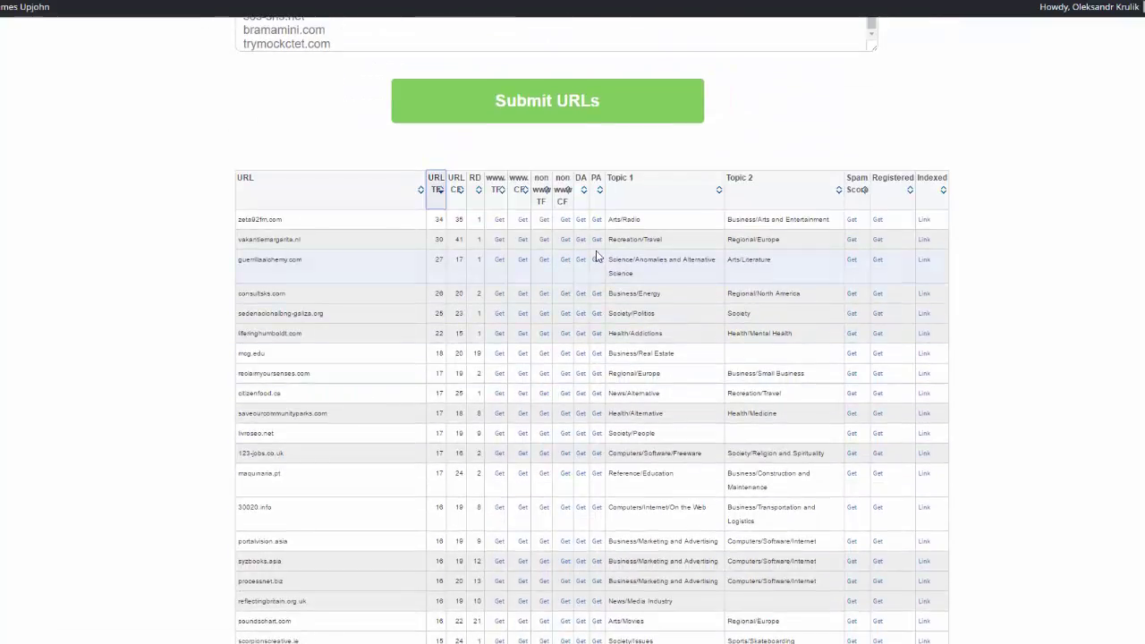
left_click(580, 219)
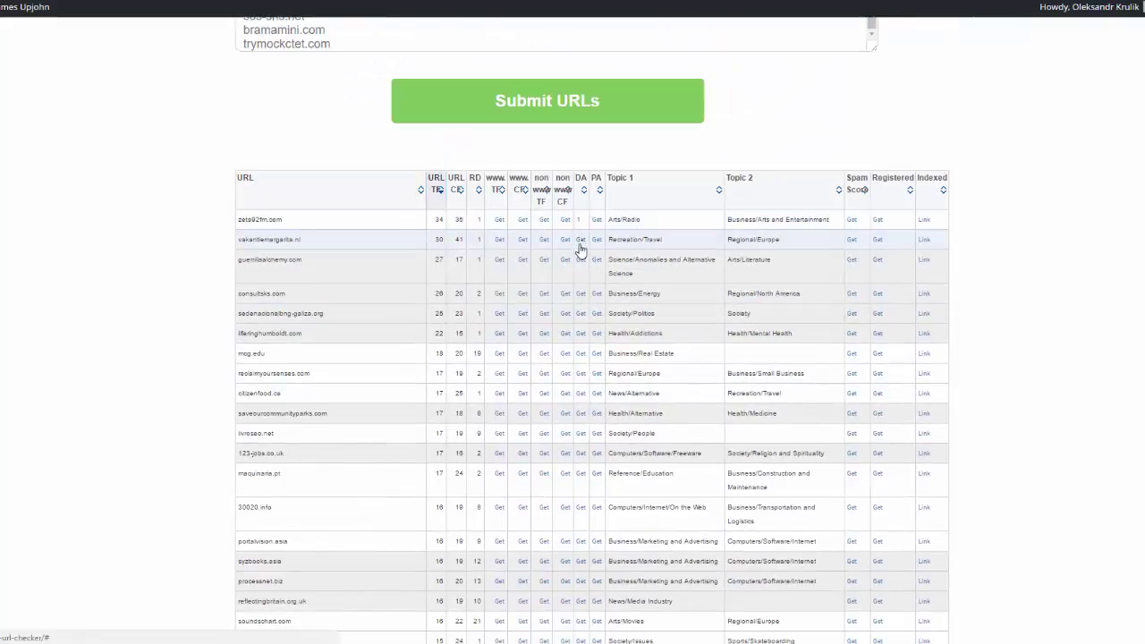
left_click(580, 239)
left_click(581, 259)
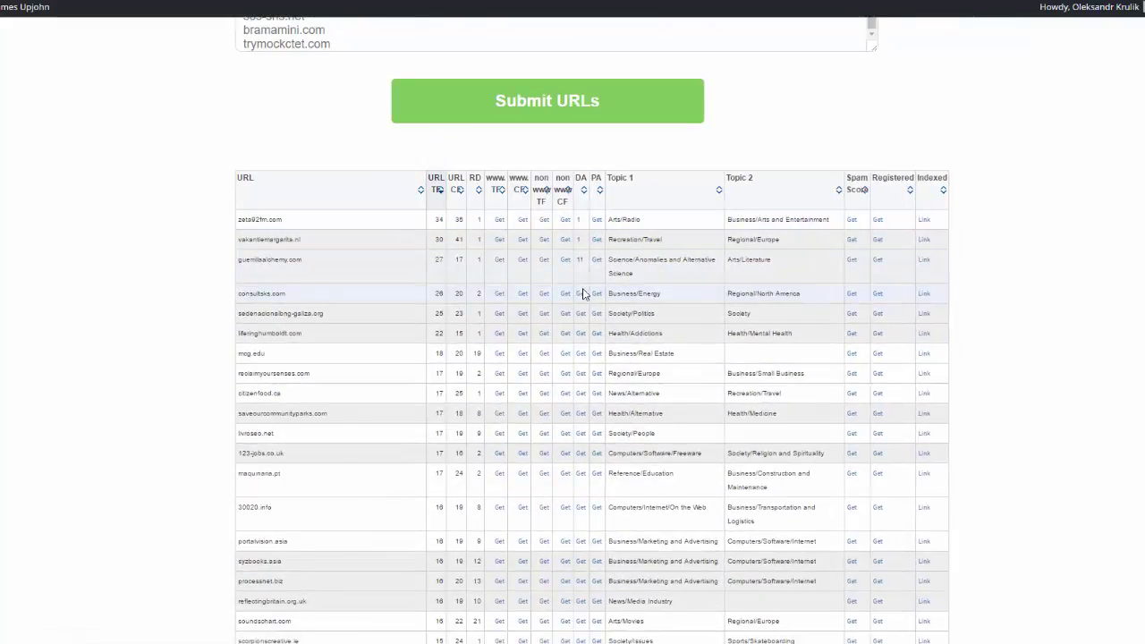
left_click(582, 293)
left_click(580, 316)
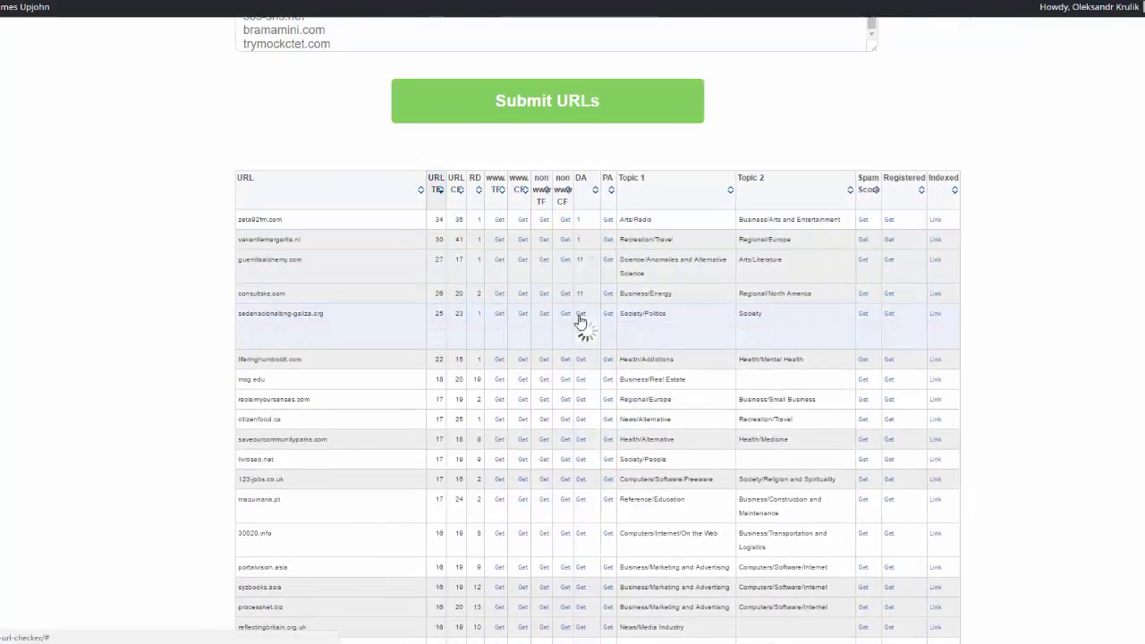
left_click(582, 334)
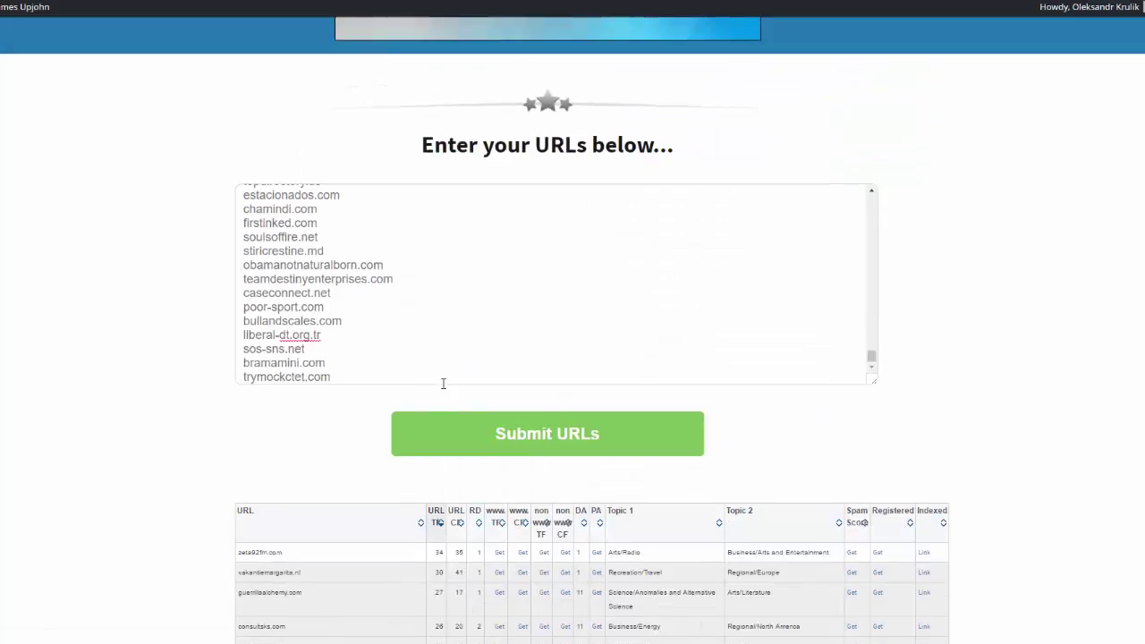
Step: Examine the URL TF, URL CF and RD figures of candidate domains such as syzbooks.asia, processnet.biz and soundschart.com
scroll(447, 391, "down", 3)
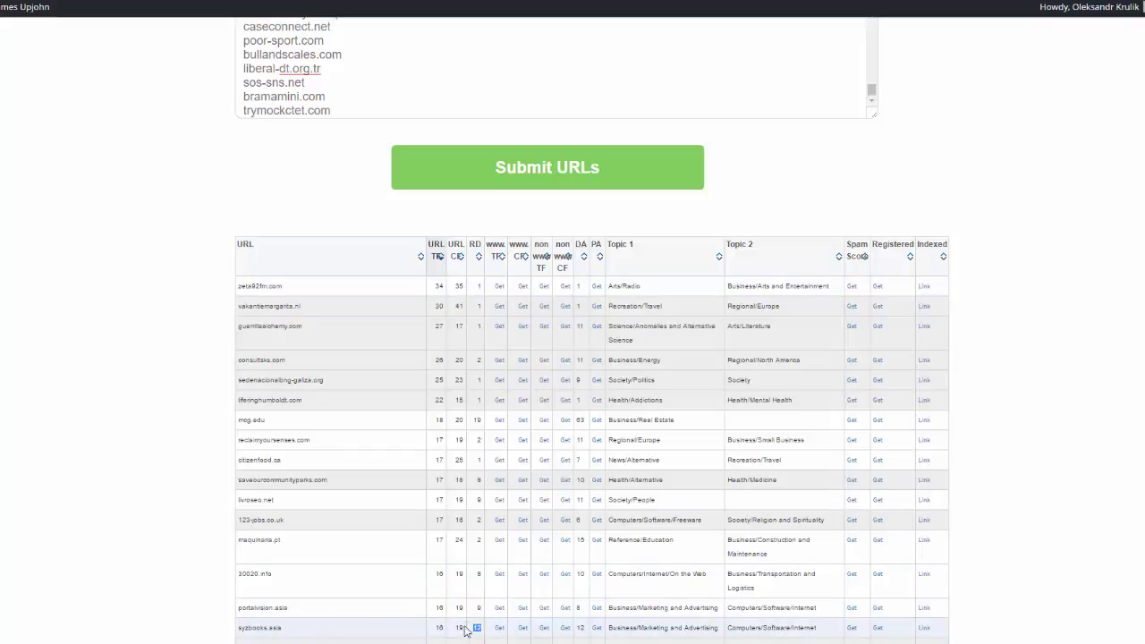
left_click(432, 629)
scroll(437, 627, "down", 2)
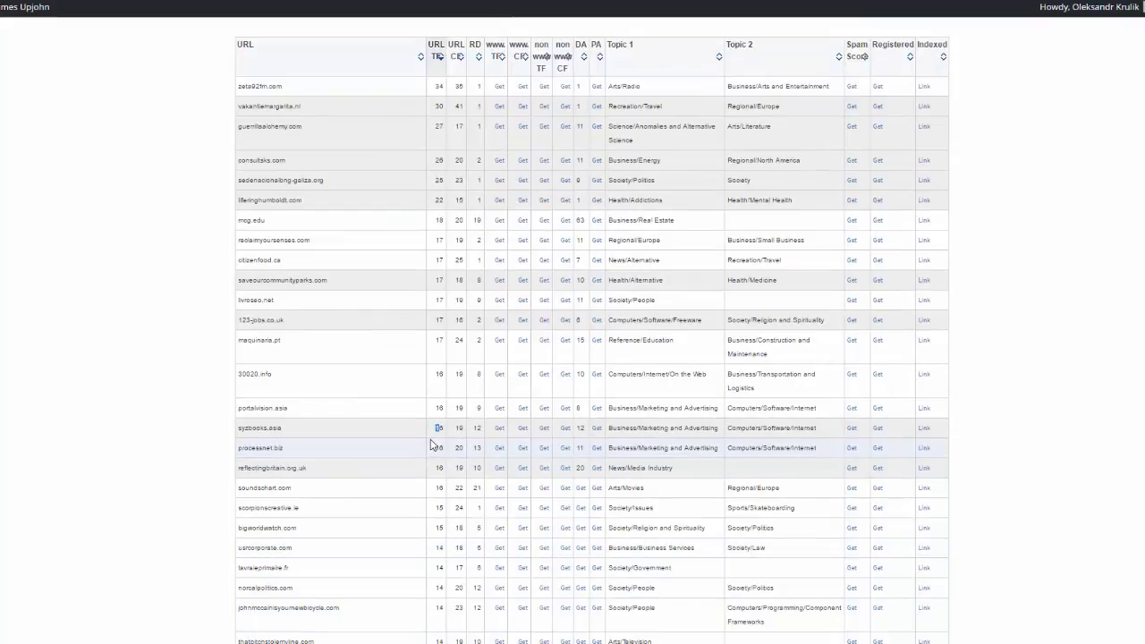
double_click(437, 428)
left_click(474, 456)
left_click_drag(432, 490, 480, 489)
left_click(432, 495)
Step: Get the spam score and the registration status of soundschart.com
left_click(851, 488)
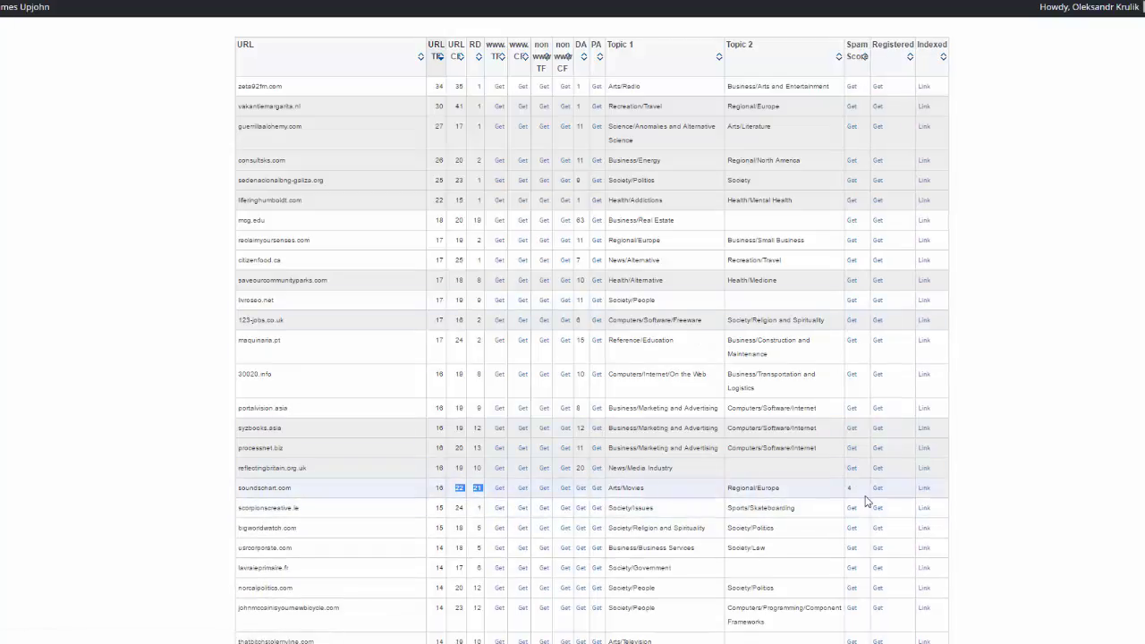
left_click(879, 492)
left_click(878, 492)
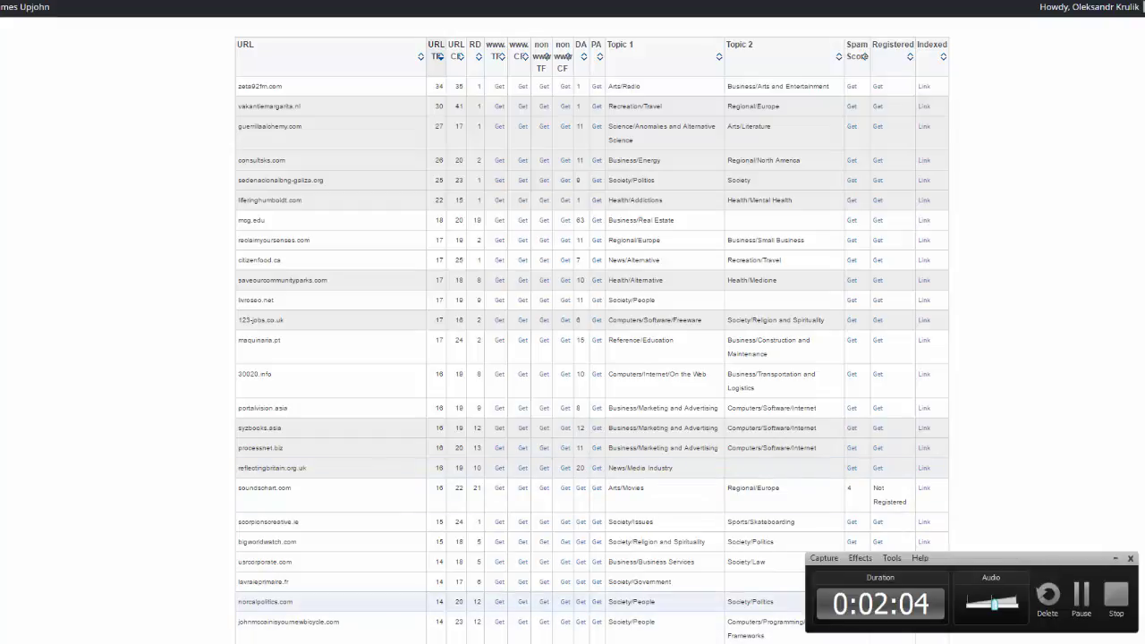
left_click(1115, 598)
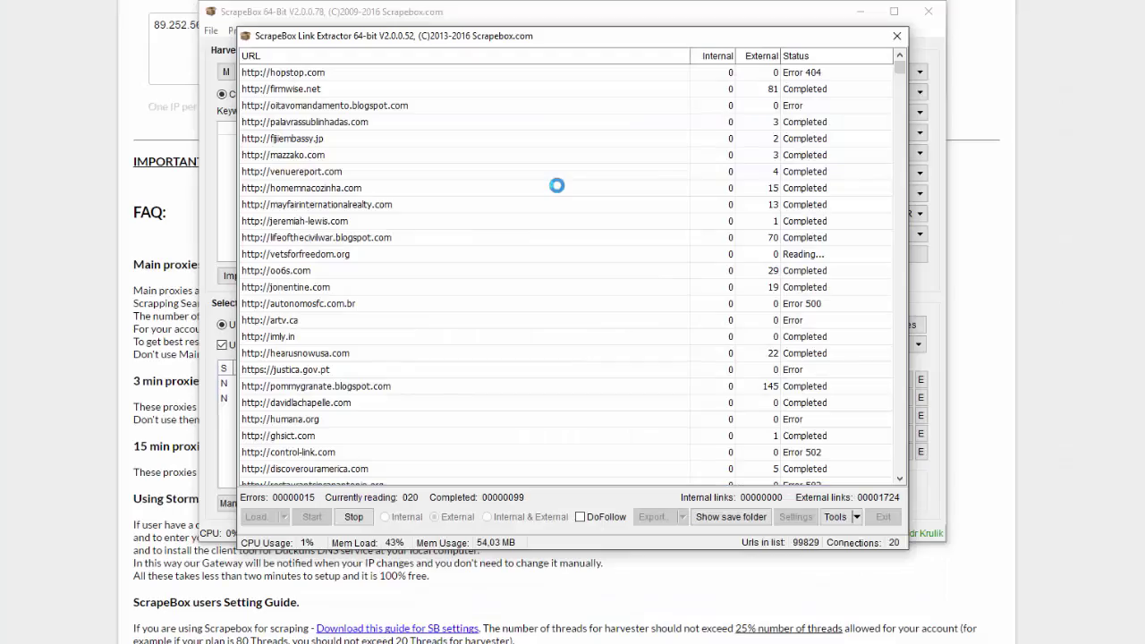